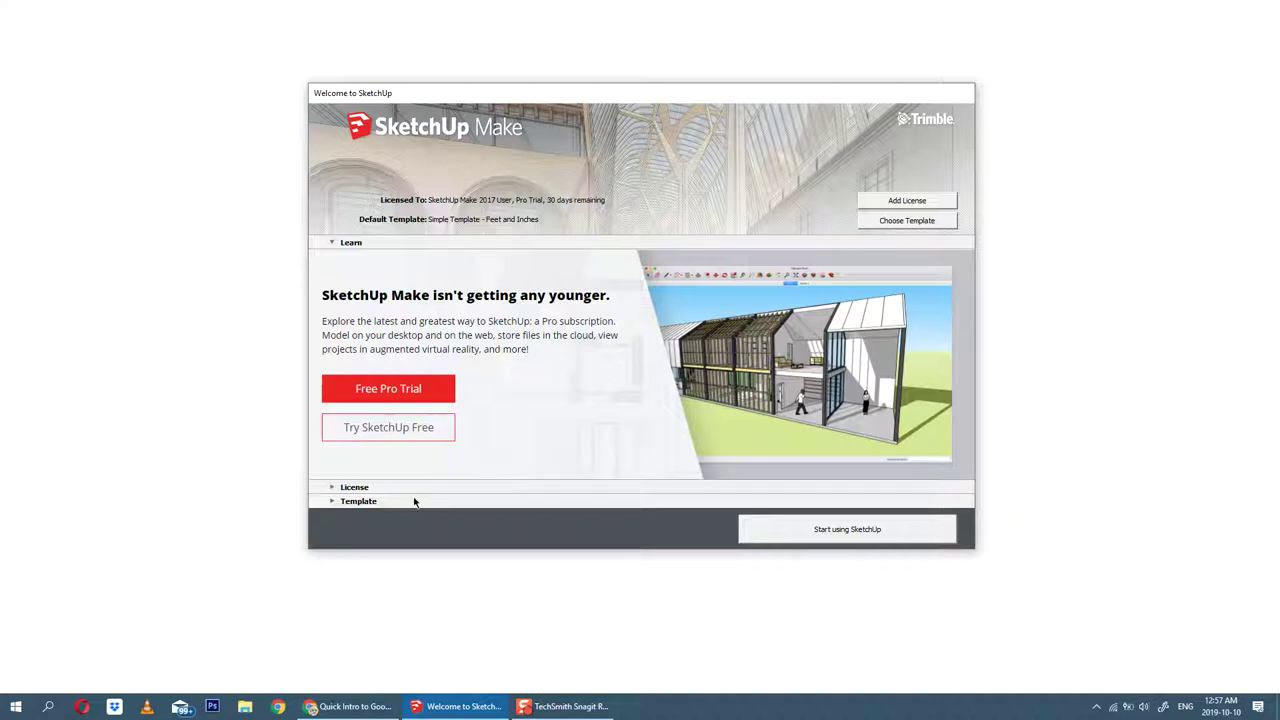
Step: Expand the Template section of the Welcome to SketchUp window to list the starting templates
left_click(331, 502)
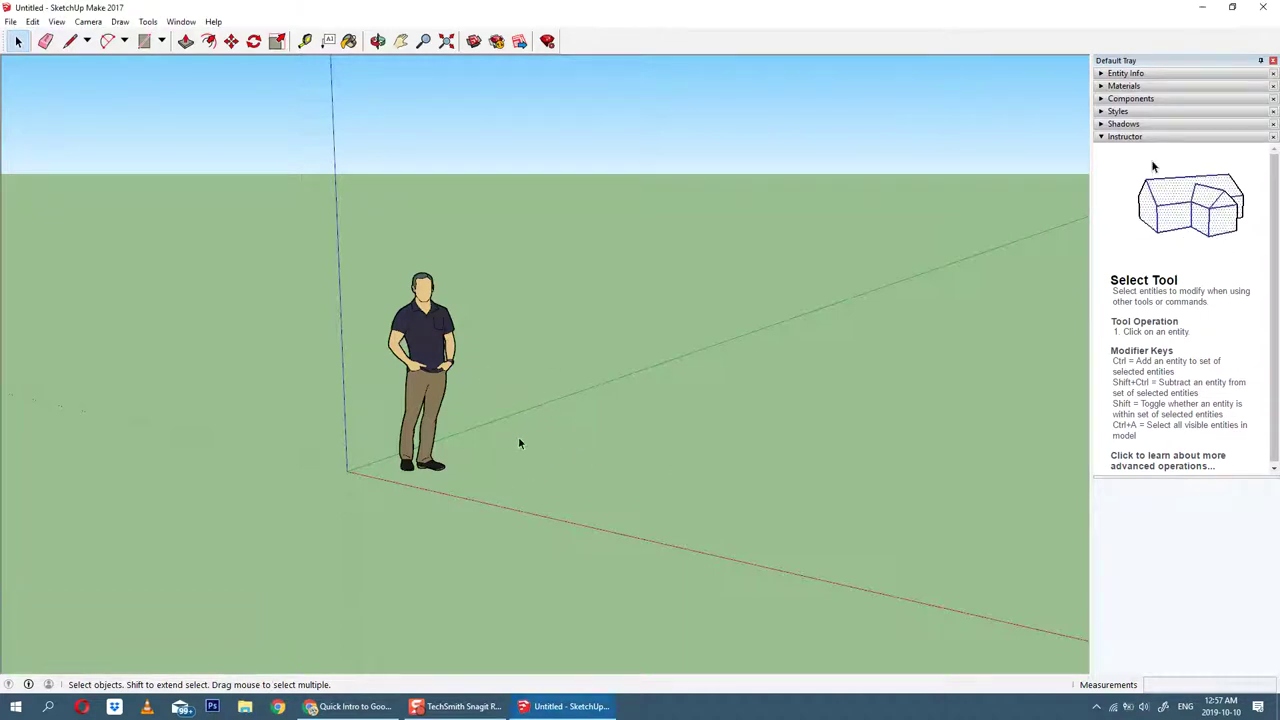
Step: Zoom the view out and back in on the scale person at the origin
scroll(513, 438, "down", 2)
scroll(509, 438, "up", 2)
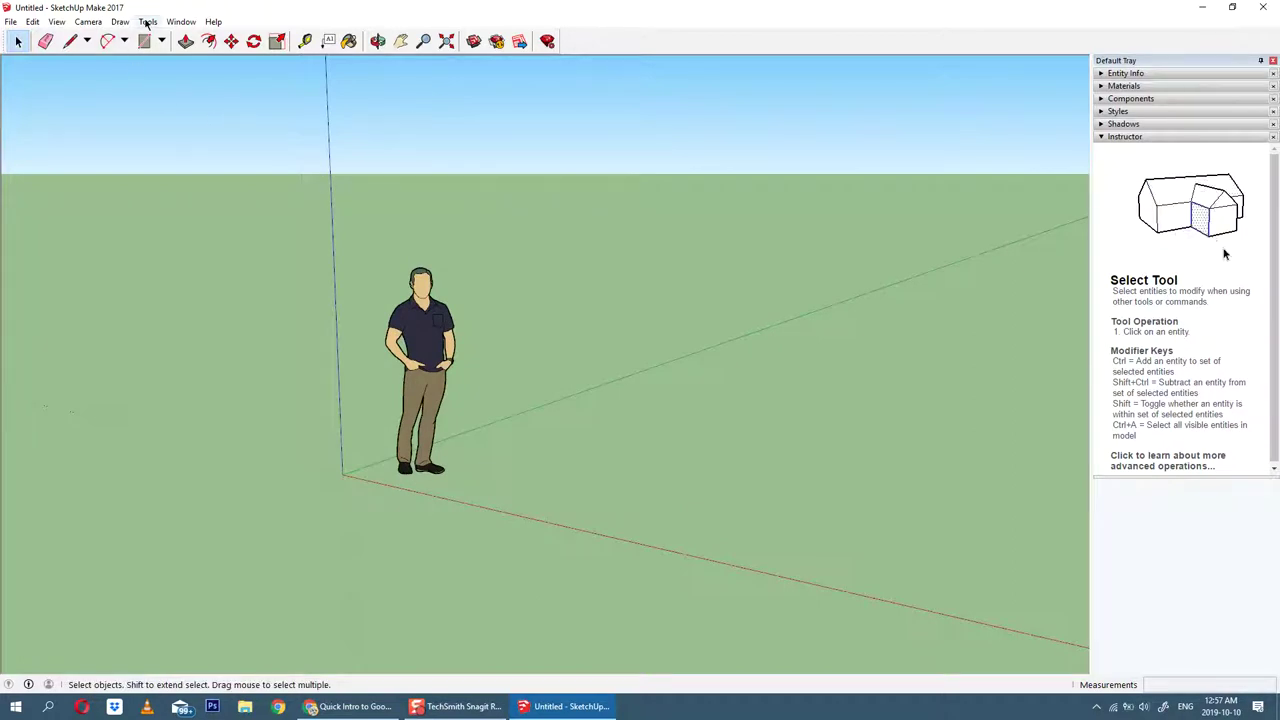
Step: Enable the Large Tool Set toolbar through View > Toolbars
left_click(57, 21)
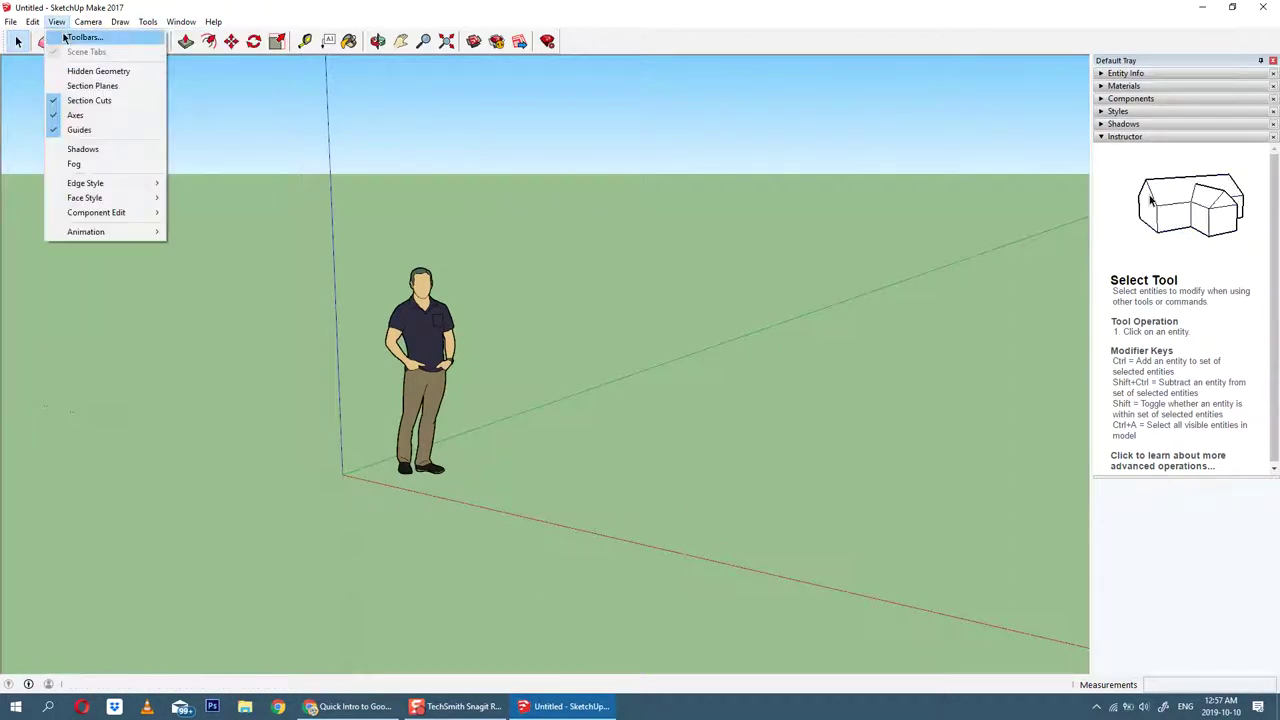
left_click(64, 37)
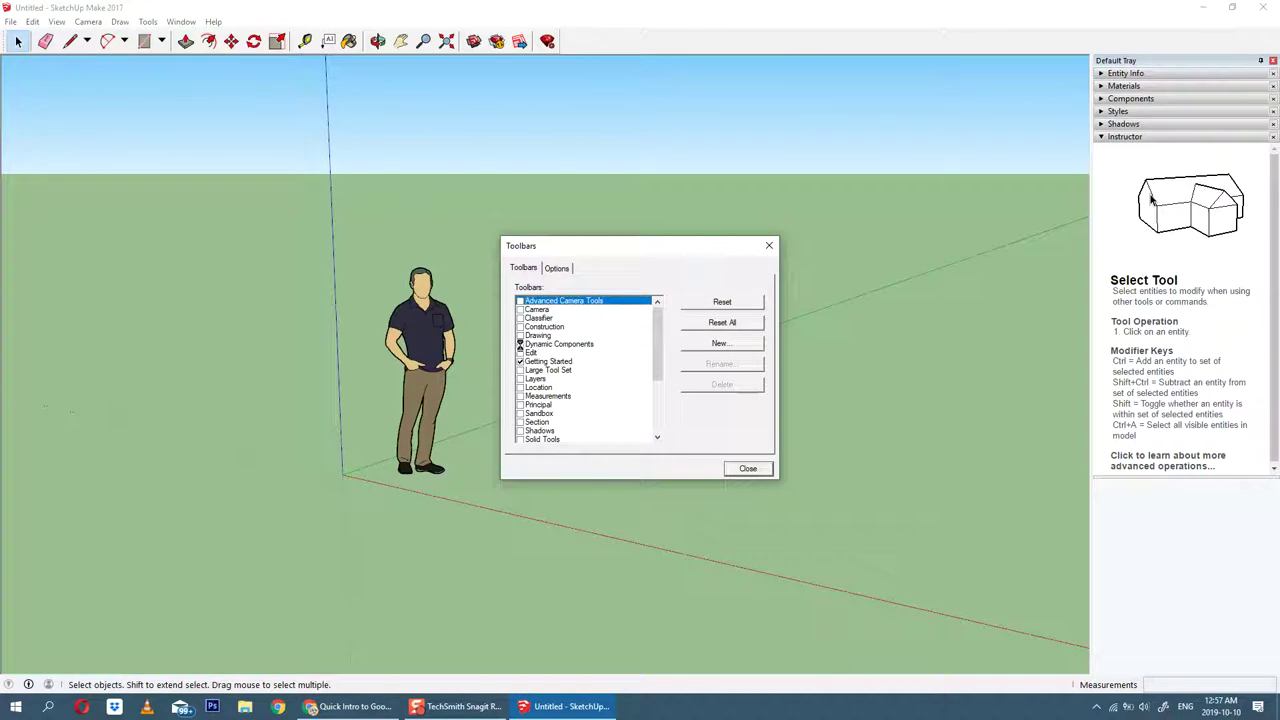
left_click(520, 370)
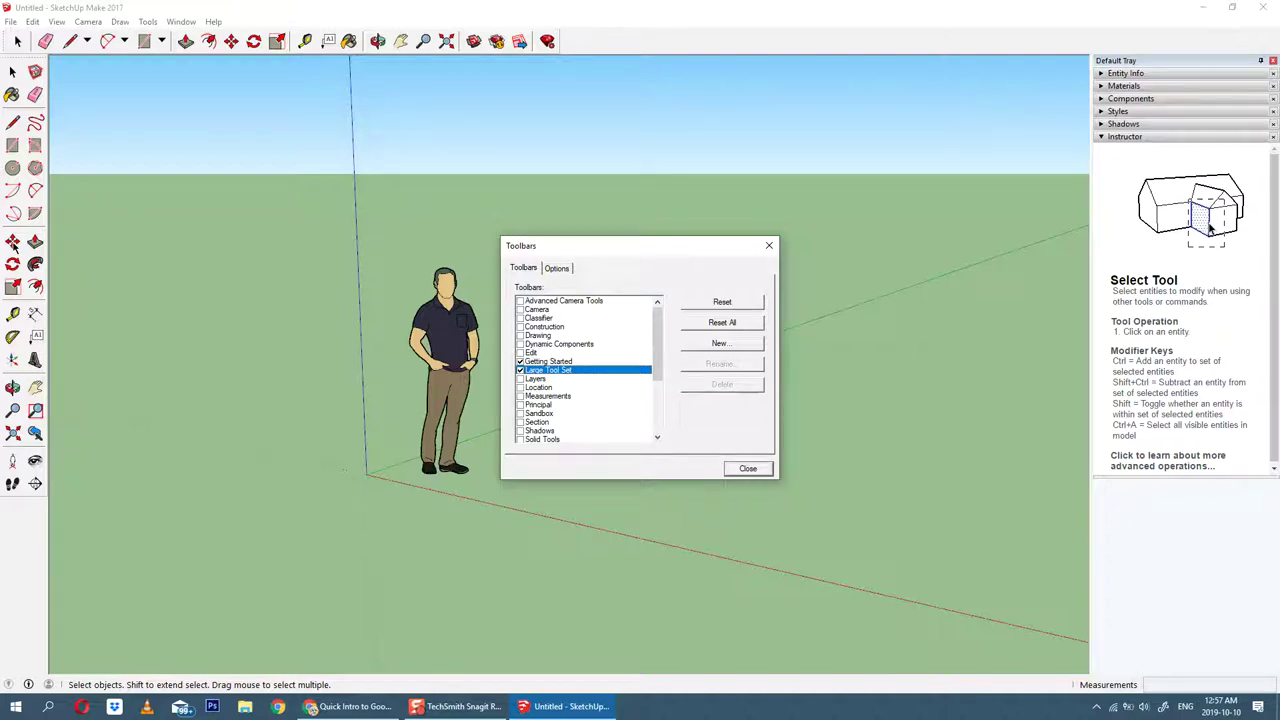
left_click(643, 345)
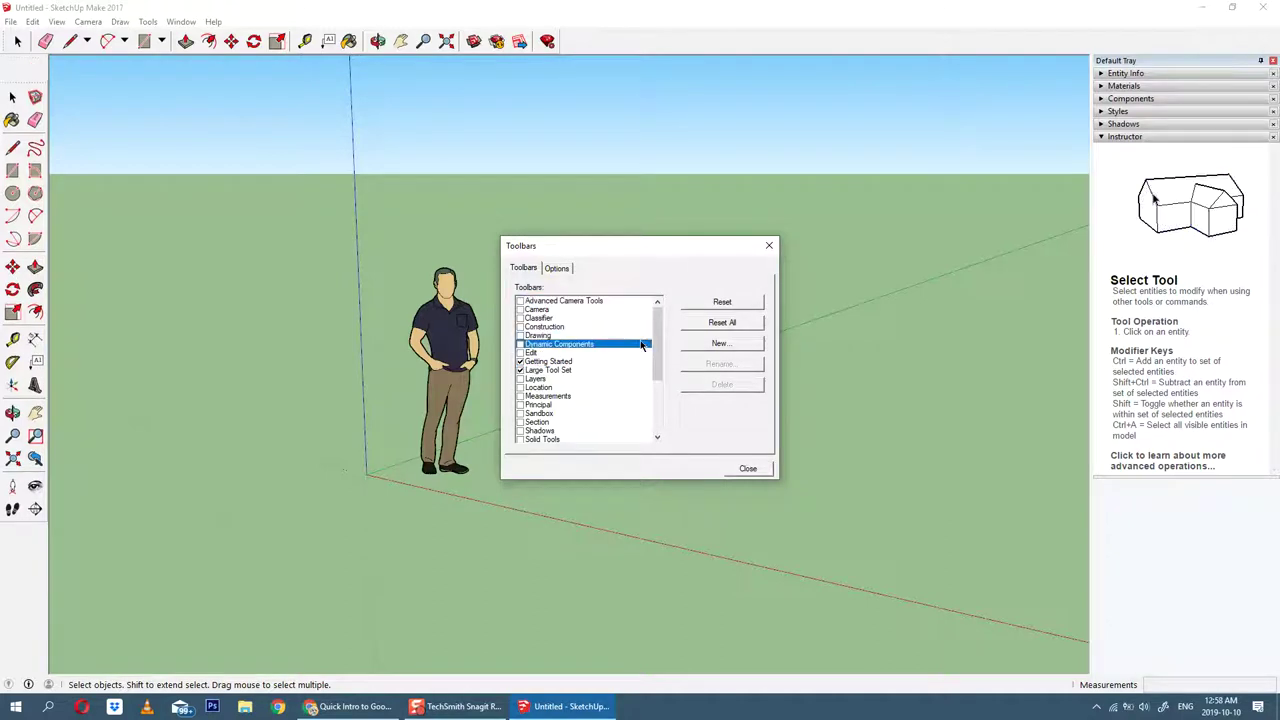
left_click_drag(657, 345, 658, 400)
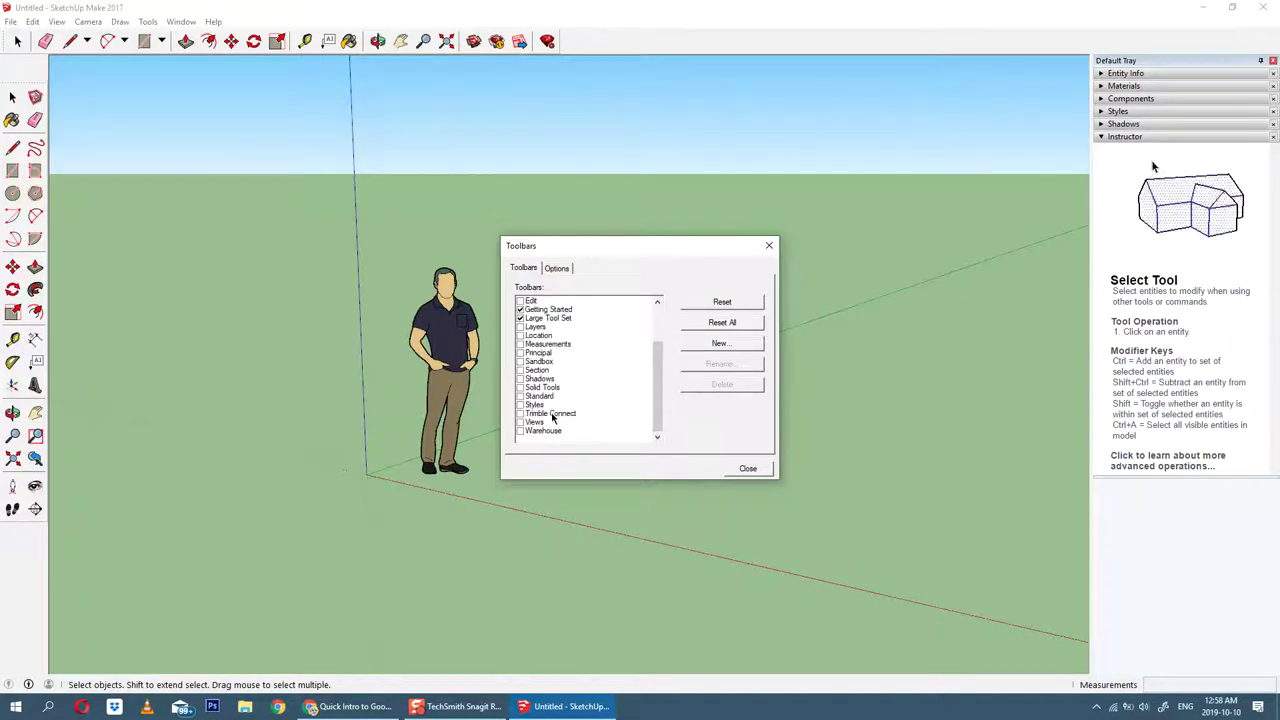
Step: Enable the Views toolbar, dock it beside the main toolbar, and close the Toolbars dialog
left_click(520, 422)
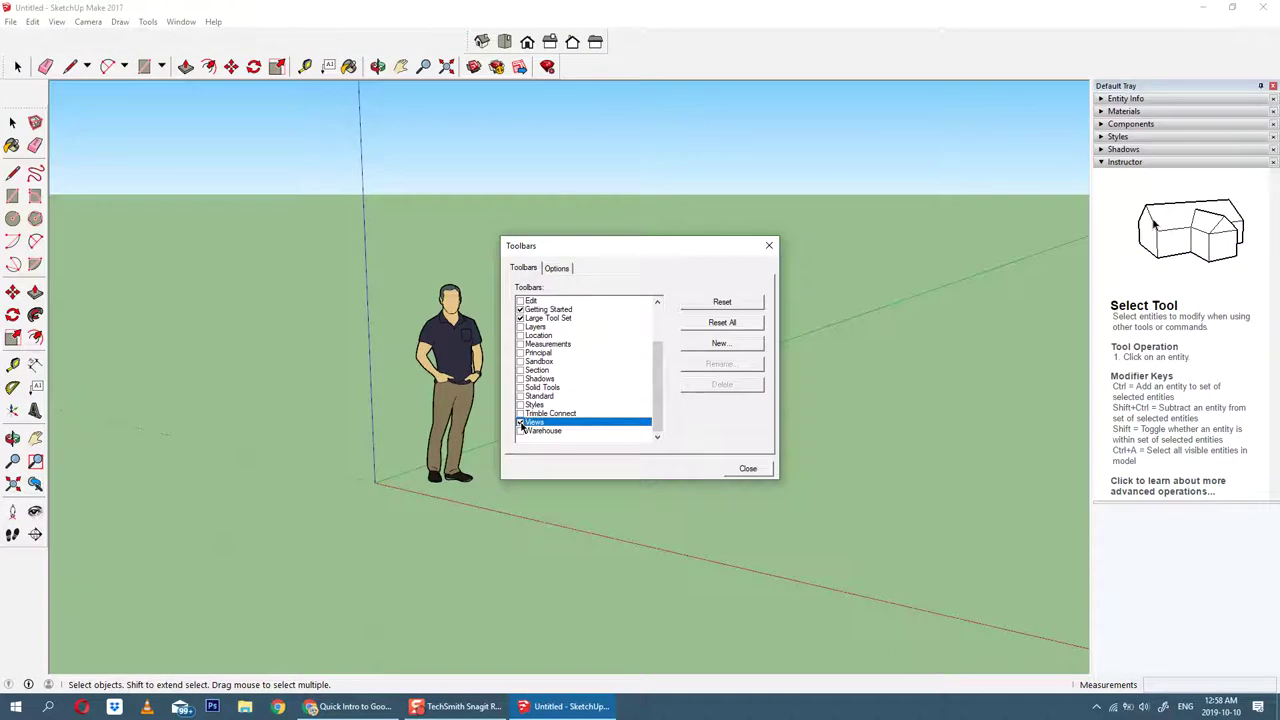
left_click(520, 422)
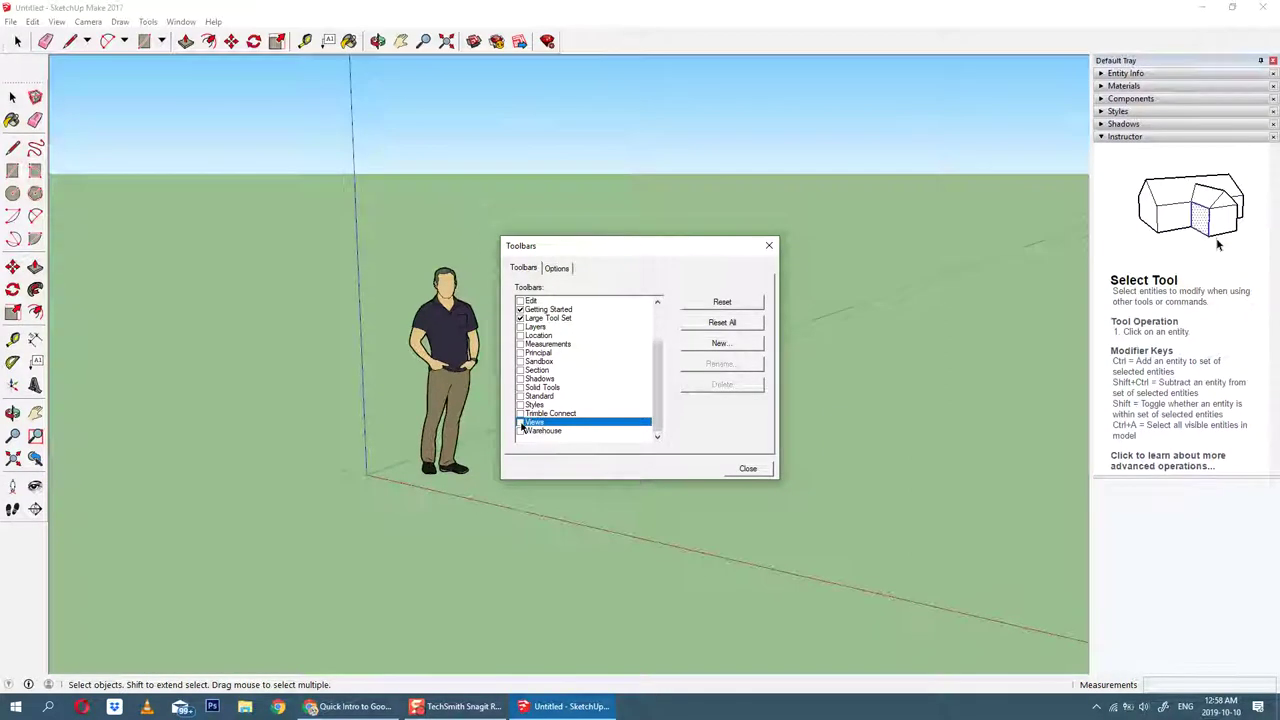
left_click(520, 422)
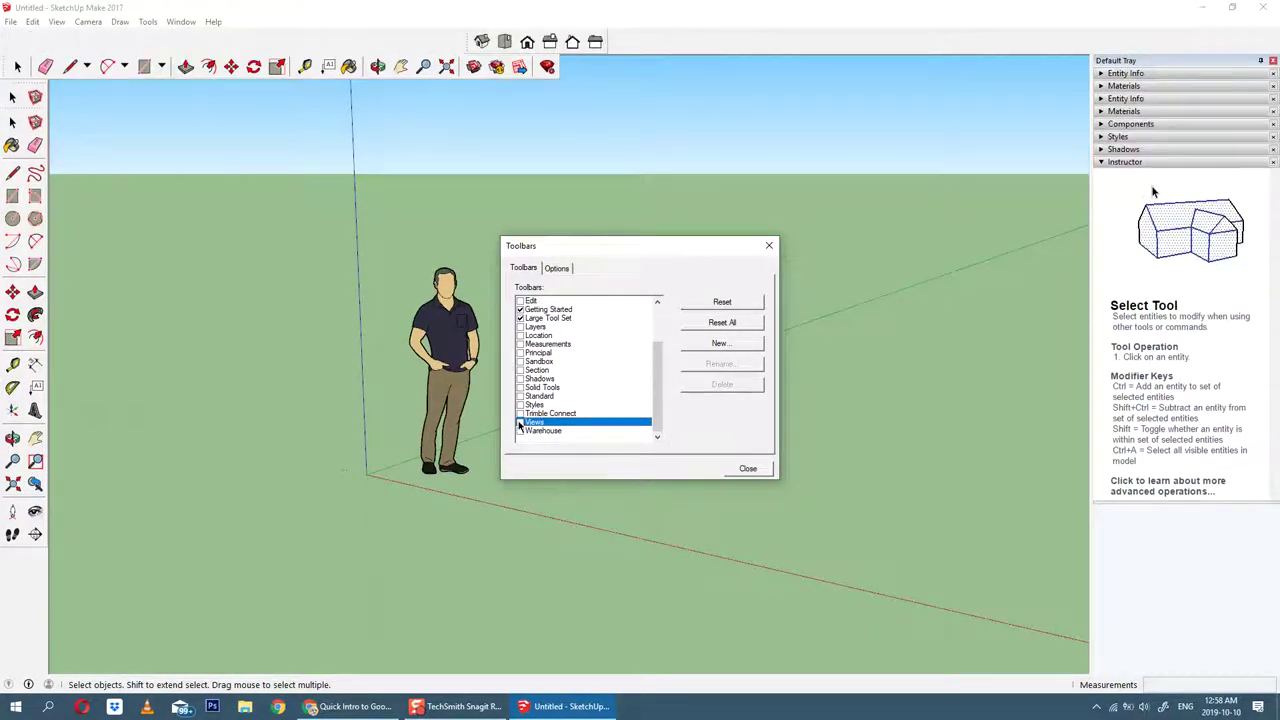
left_click_drag(470, 44, 560, 63)
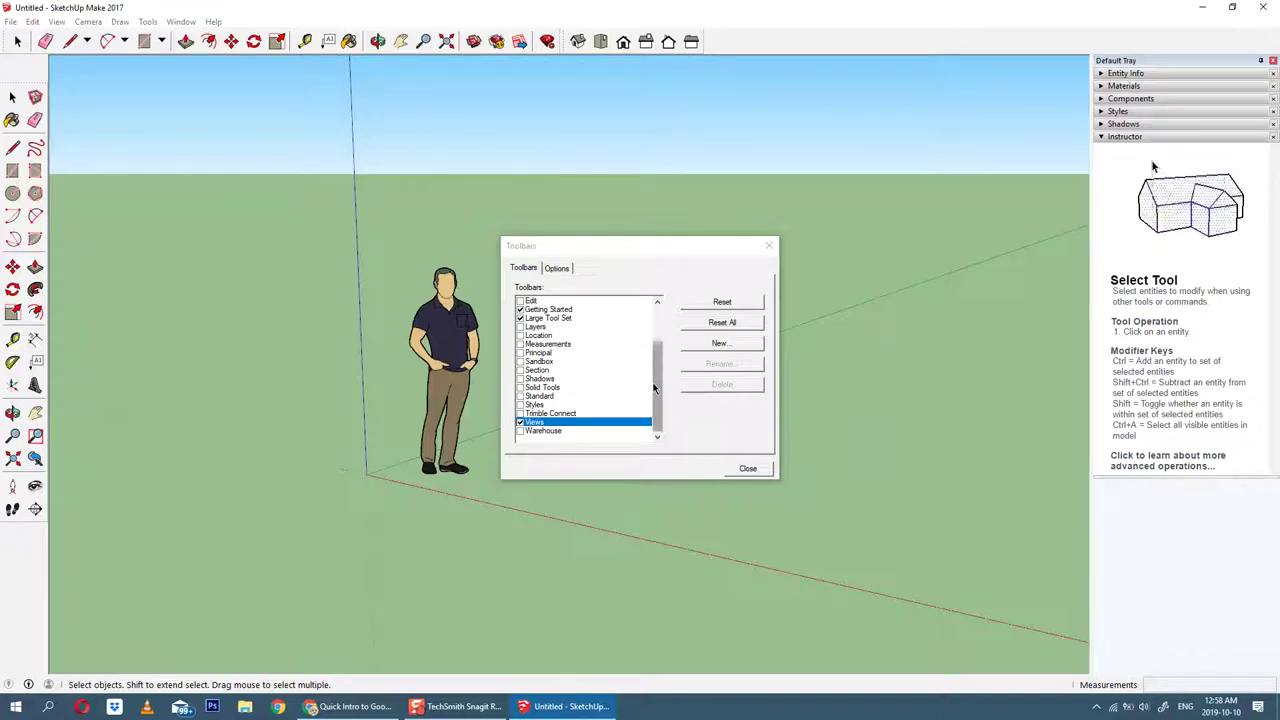
scroll(657, 393, "up", 3)
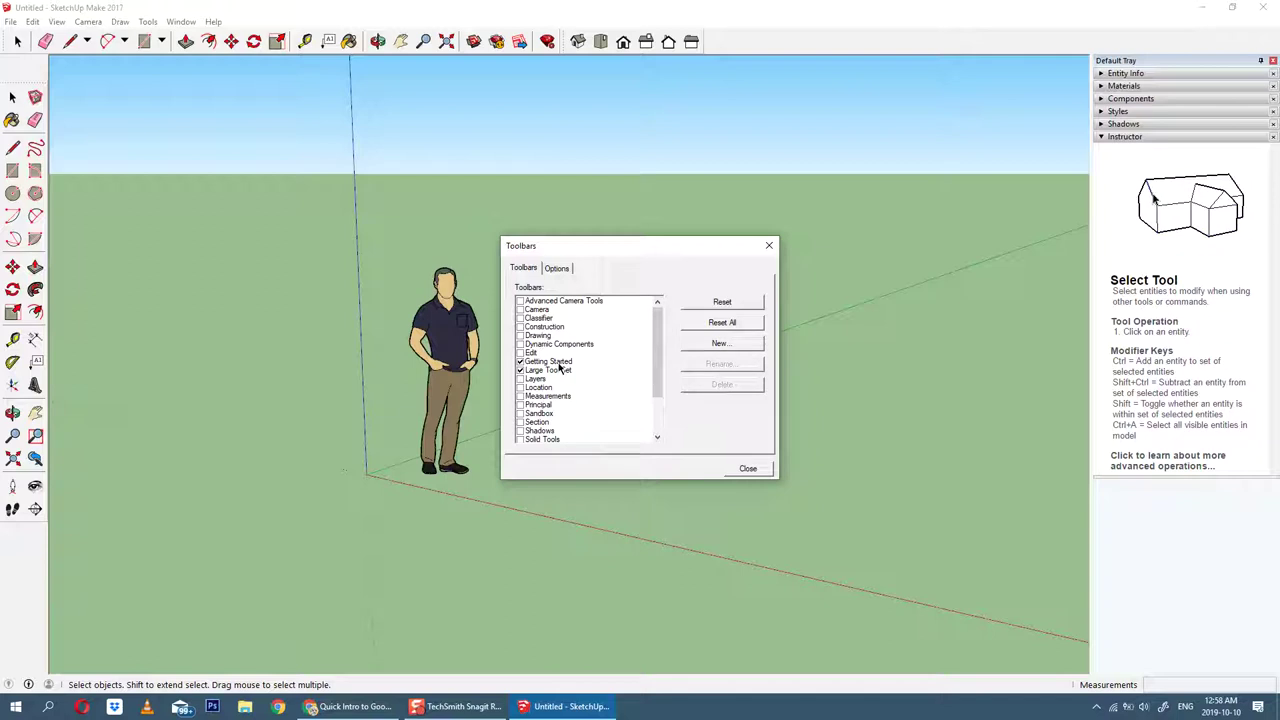
scroll(576, 393, "down", 2)
left_click(537, 421)
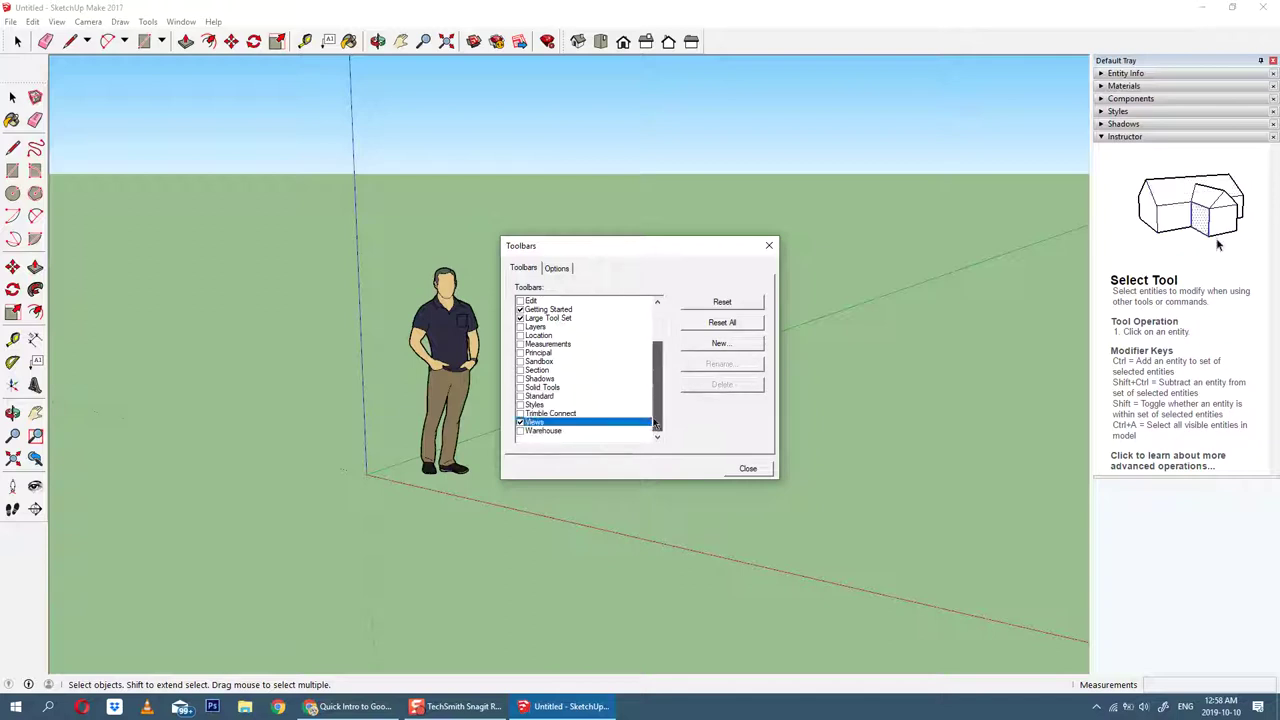
left_click(748, 469)
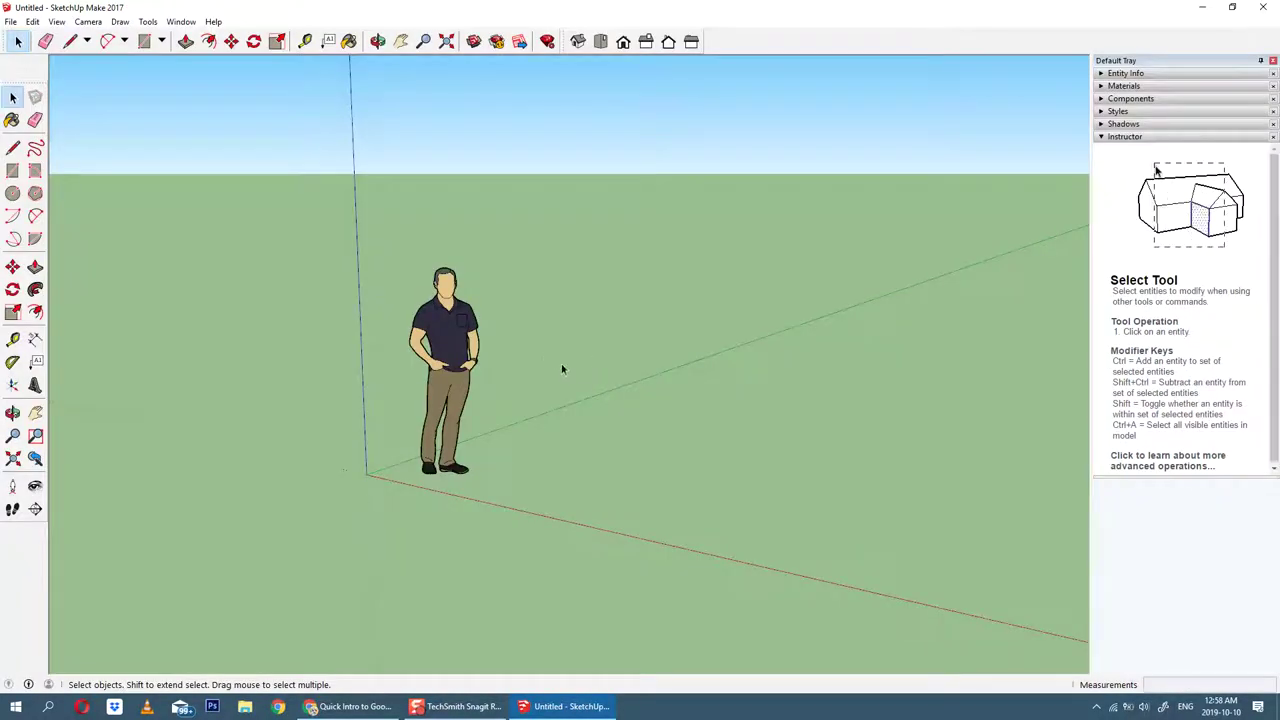
Step: Zoom in and out repeatedly, then orbit around the scale person
scroll(483, 351, "down", 2)
scroll(487, 357, "up", 6)
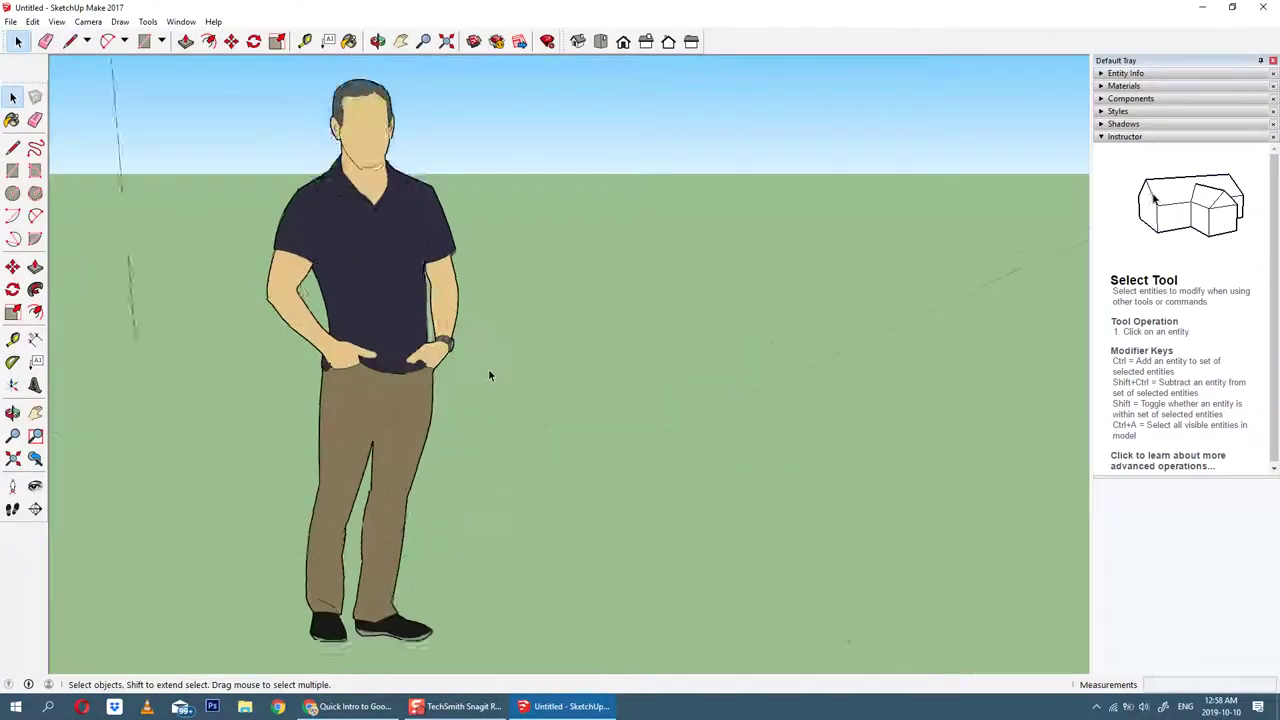
scroll(489, 372, "down", 2)
scroll(491, 369, "up", 2)
scroll(492, 371, "down", 2)
scroll(494, 374, "up", 4)
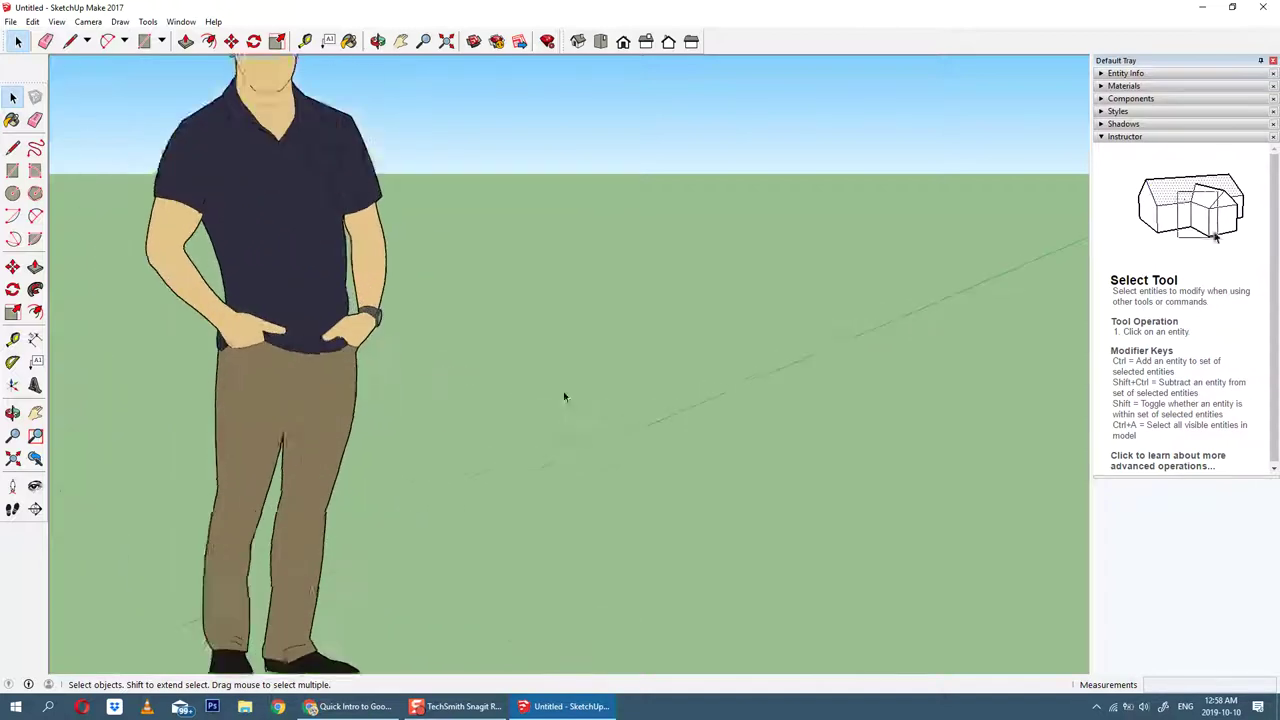
scroll(566, 395, "down", 4)
scroll(521, 346, "up", 1)
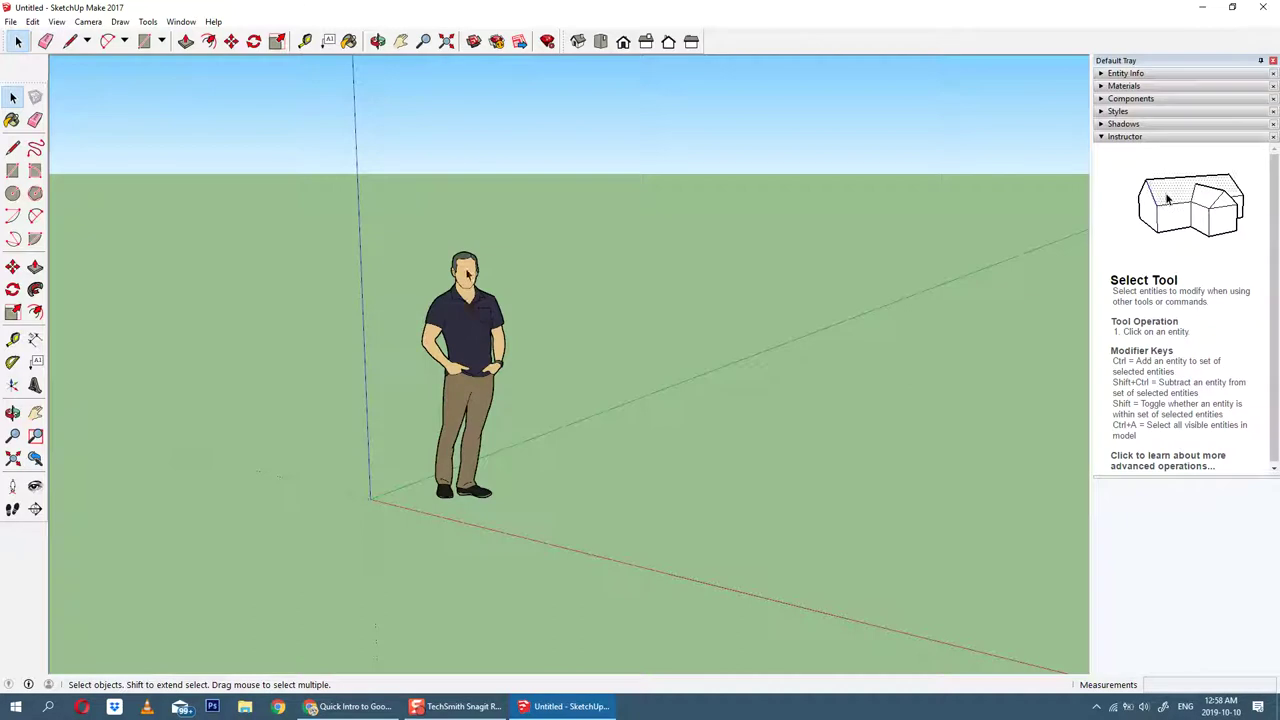
scroll(450, 460, "down", 2)
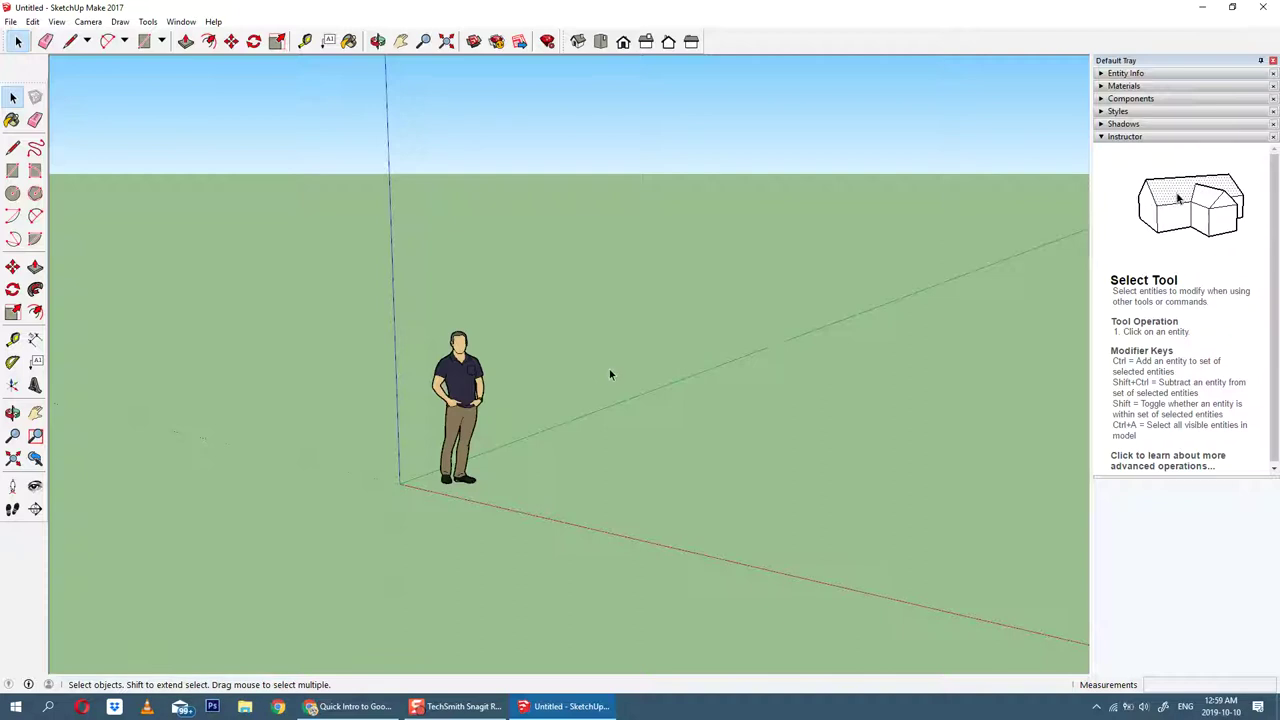
scroll(632, 374, "up", 1)
scroll(700, 424, "up", 1)
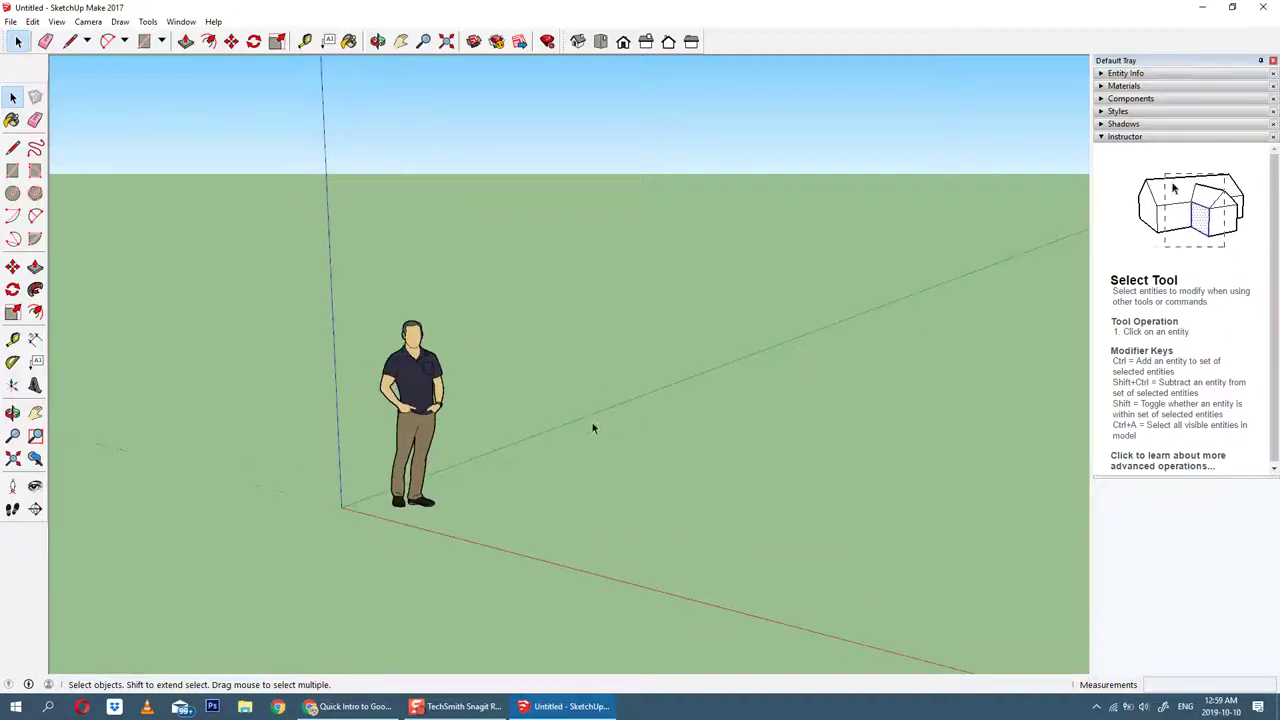
middle_click_drag(592, 428, 672, 393)
Step: Zoom again and orbit back and forth around the figure
scroll(669, 387, "down", 2)
scroll(669, 387, "up", 3)
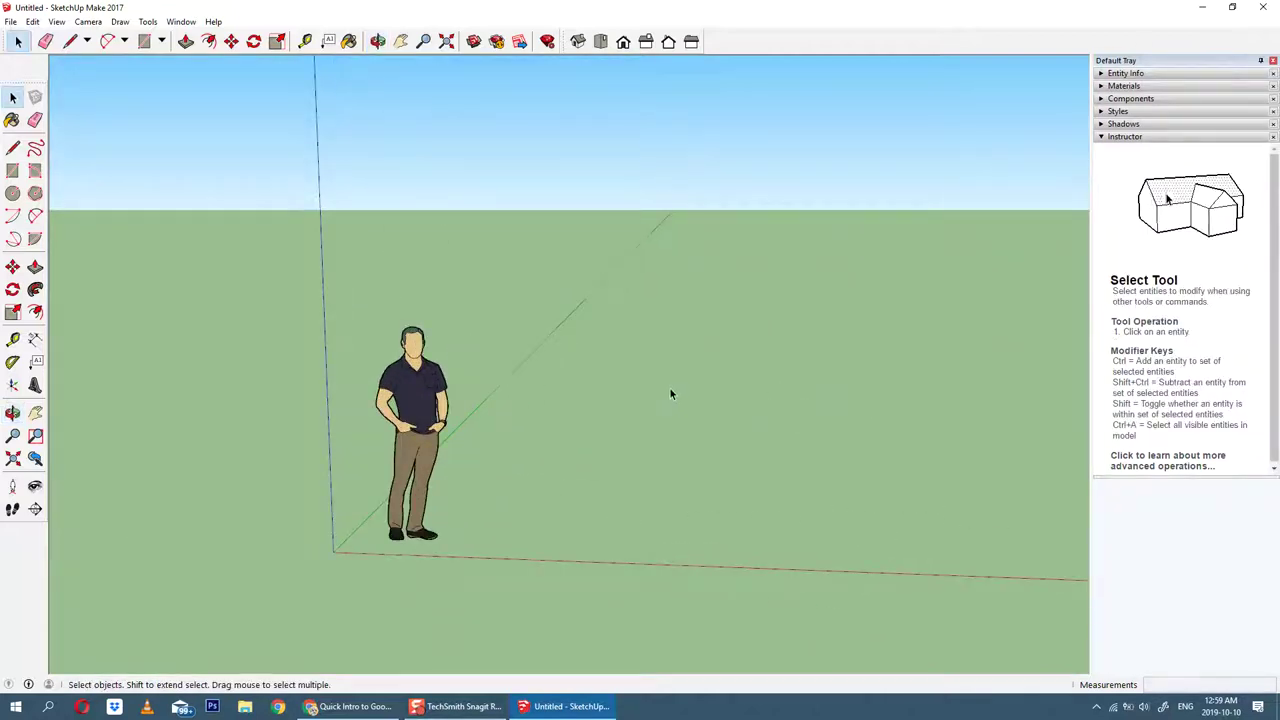
scroll(670, 388, "down", 1)
scroll(670, 388, "up", 3)
scroll(660, 390, "down", 3)
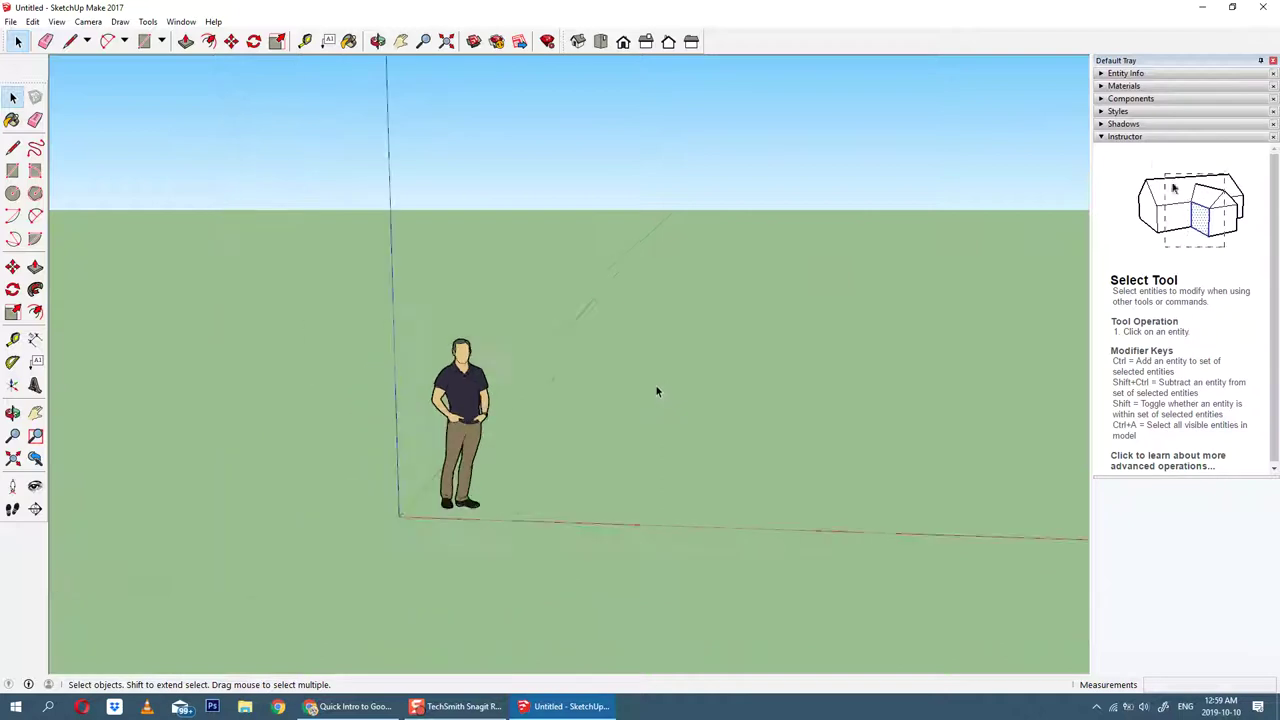
scroll(656, 392, "up", 2)
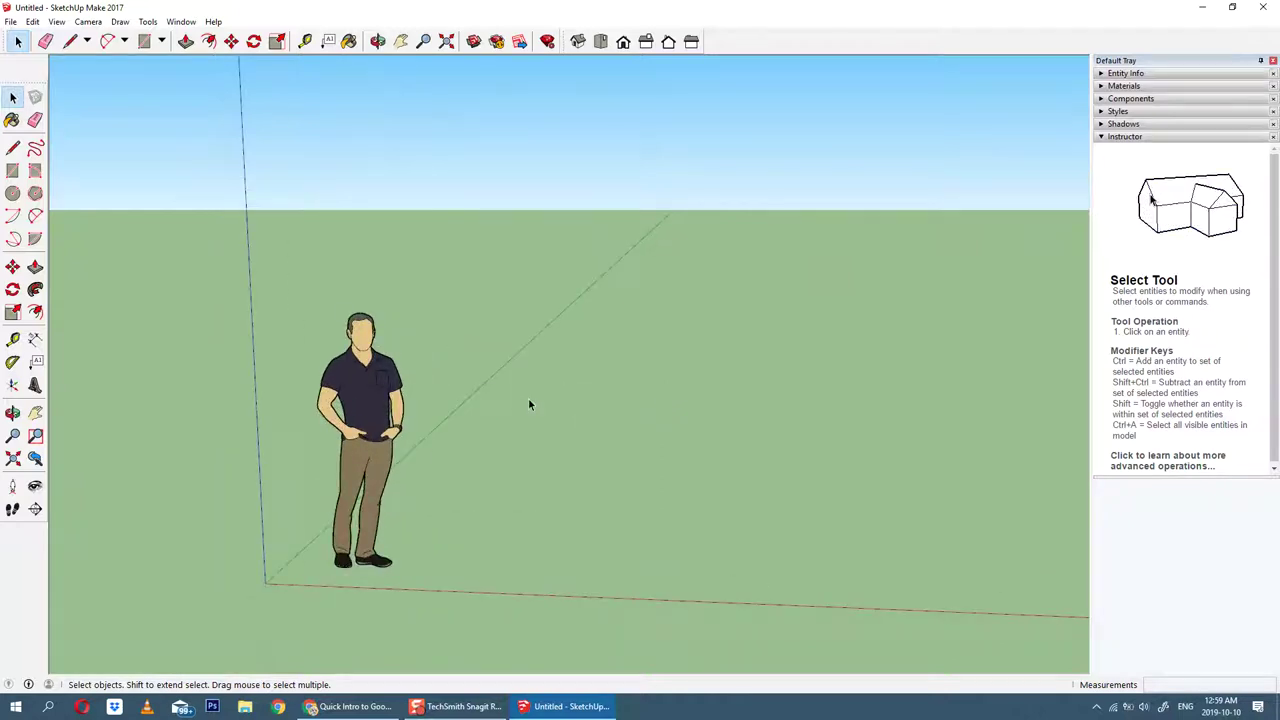
middle_click_drag(446, 409, 510, 408)
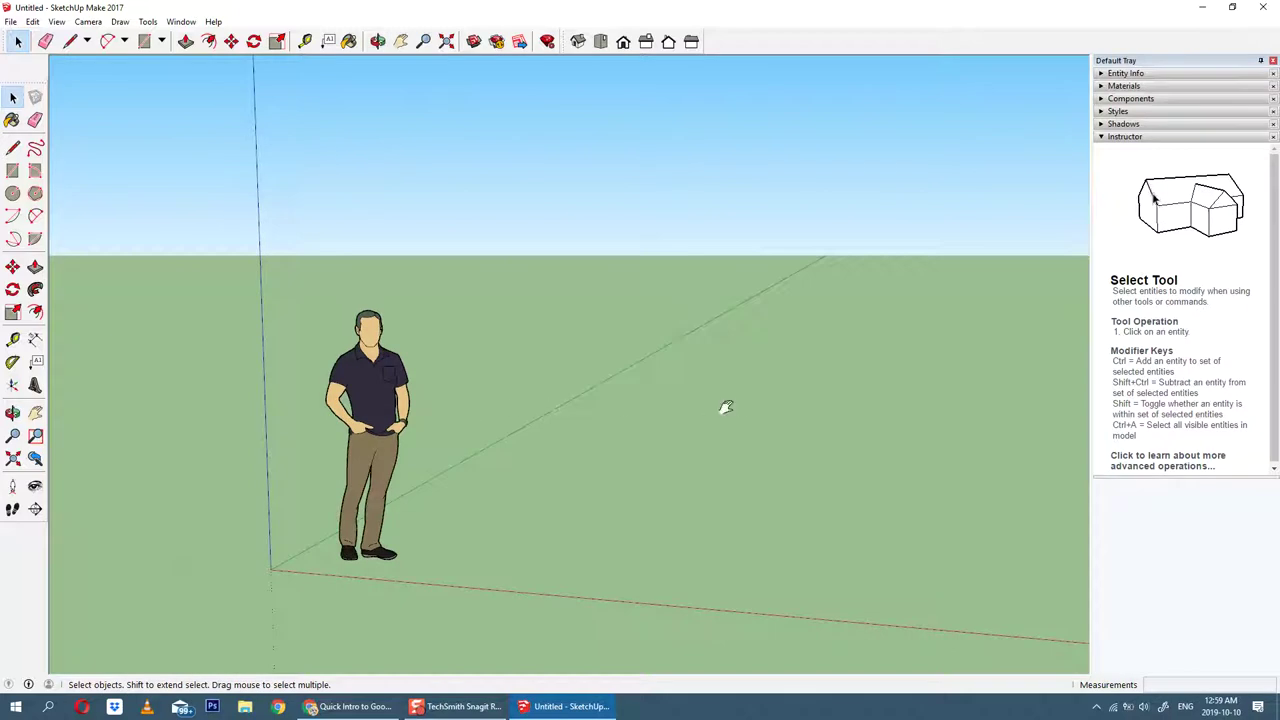
middle_click_drag(726, 407, 511, 429)
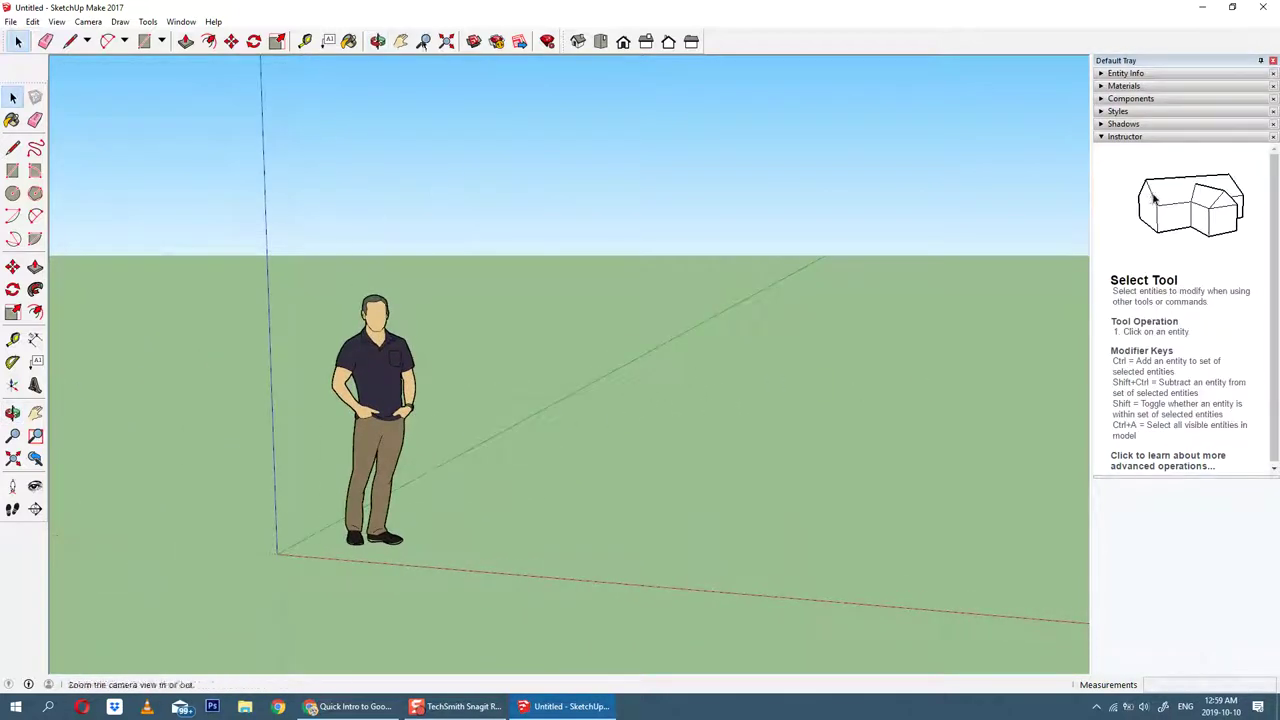
Step: Pan the view sideways across the ground, orbit slightly, and pick the Rectangle tool
left_click(401, 41)
left_click_drag(749, 351, 850, 370)
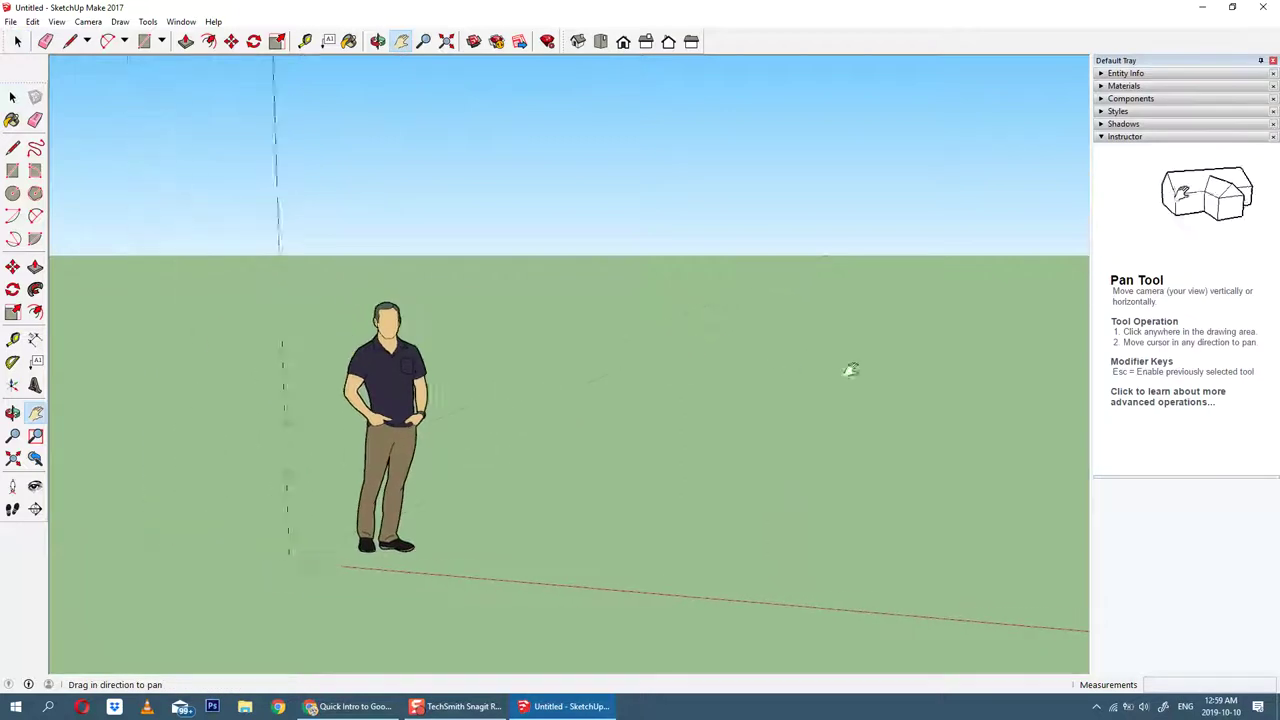
left_click(377, 41)
left_click_drag(677, 347, 674, 320)
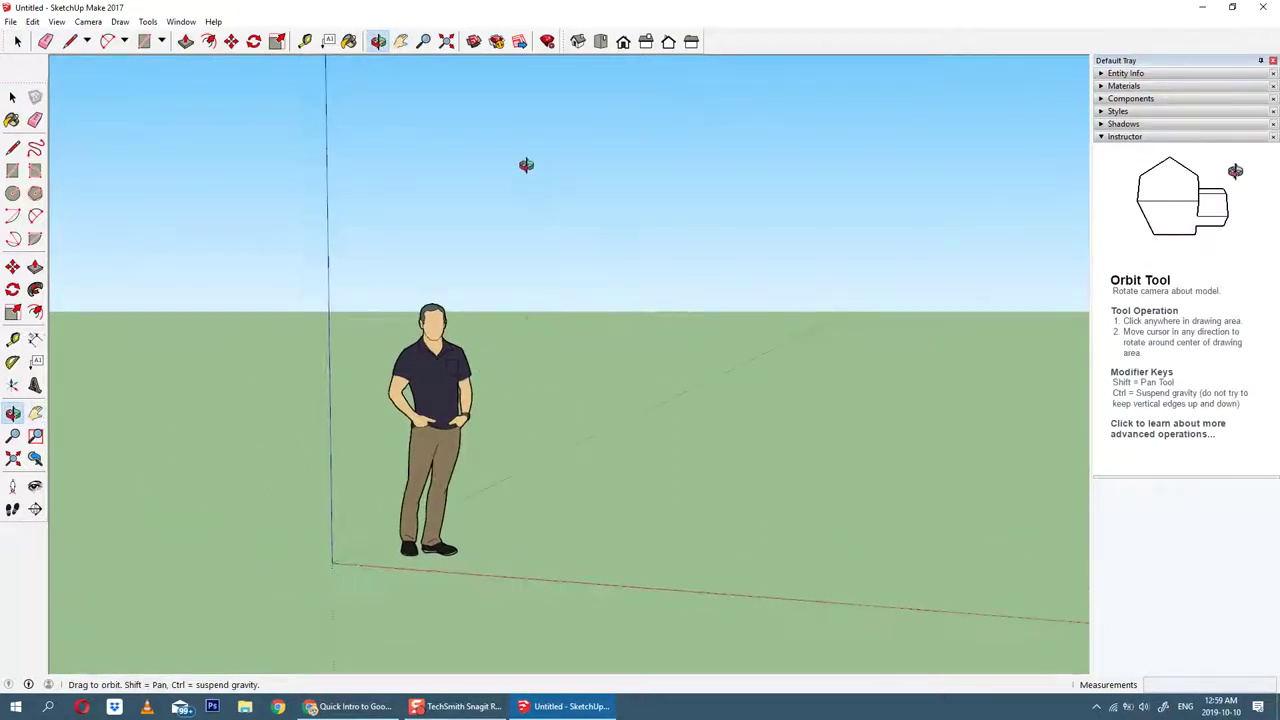
left_click(146, 41)
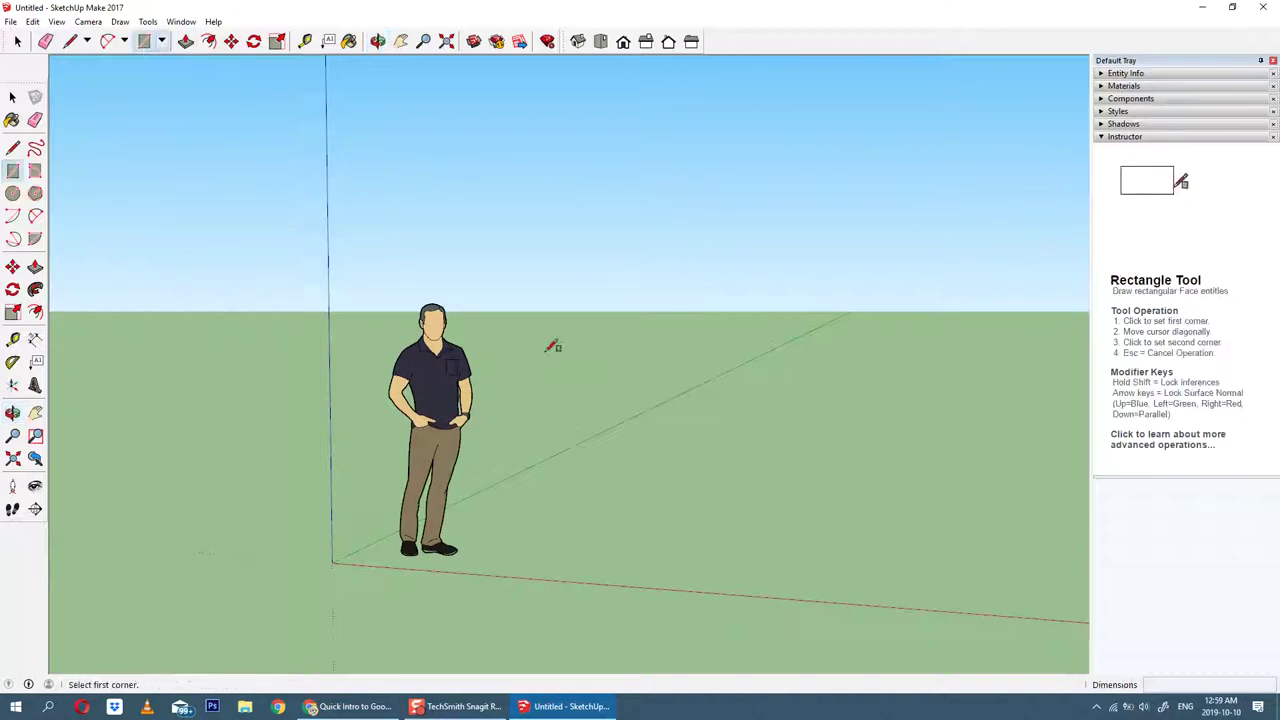
Step: Draw a rectangle on the ground beside the scale figure
middle_click_drag(554, 354, 274, 380)
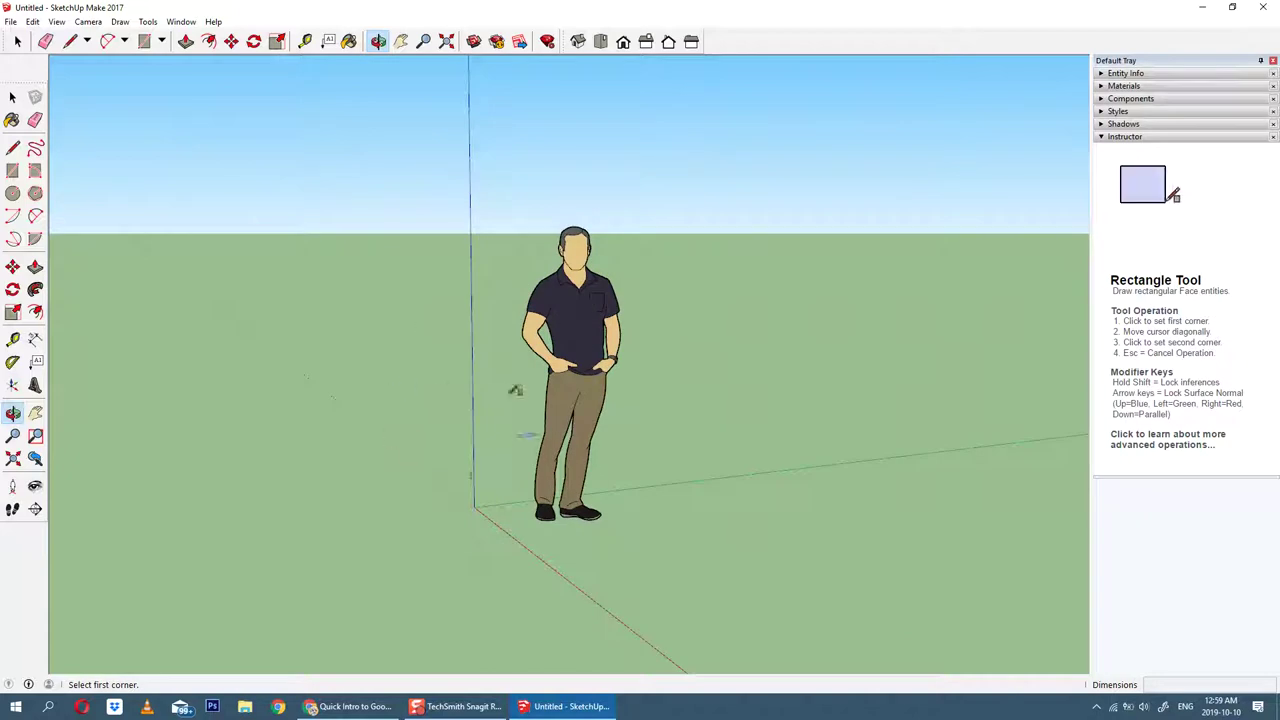
middle_click_drag(515, 390, 547, 368)
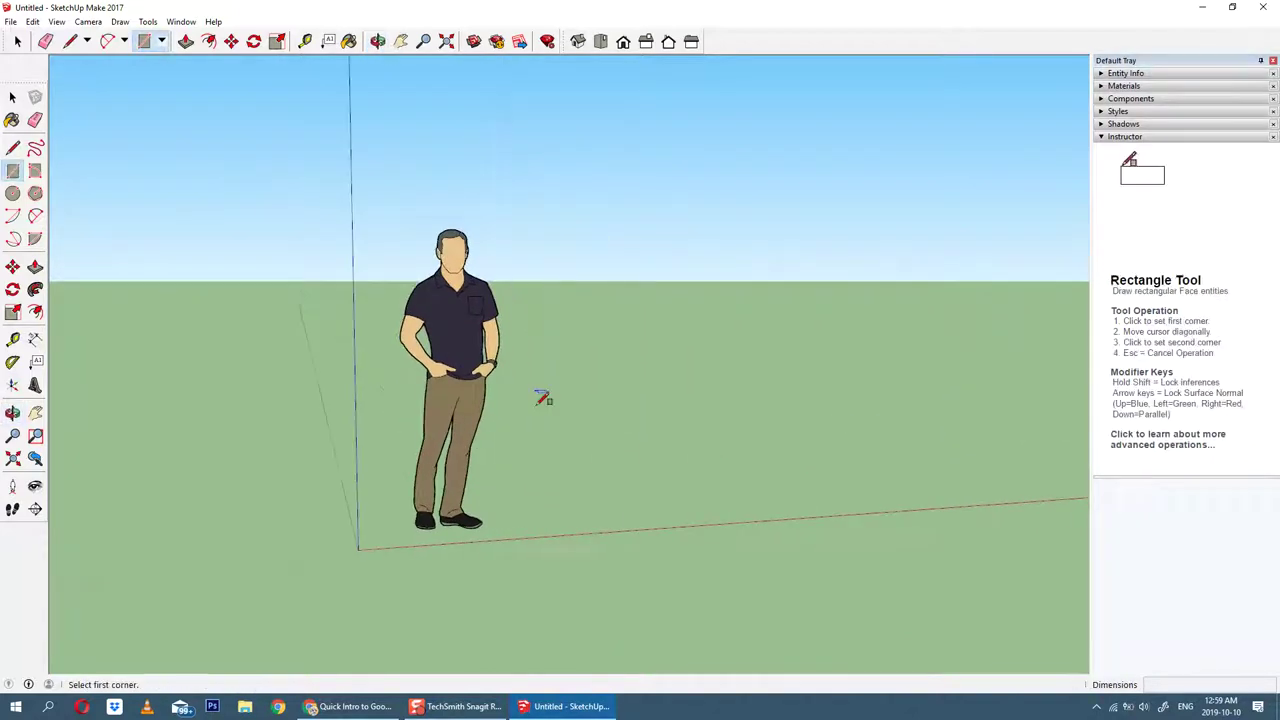
left_click(534, 414)
left_click(792, 461)
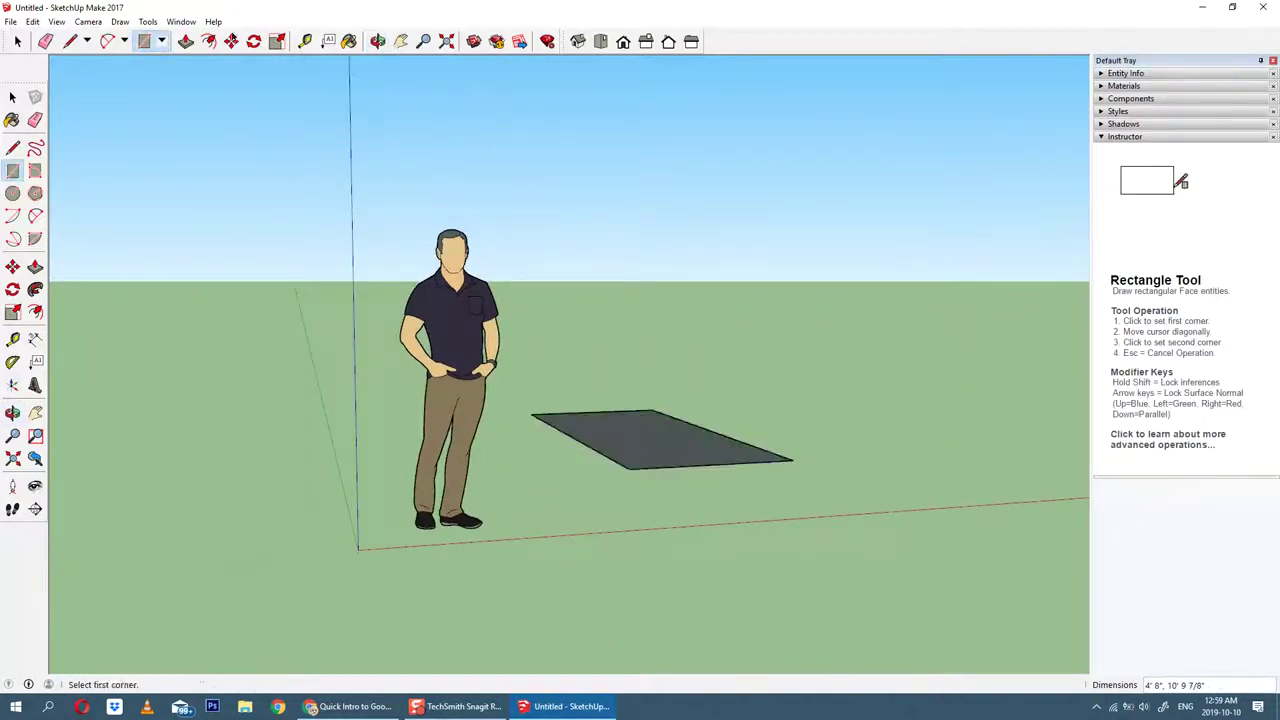
Step: Push/Pull the rectangle up into a box about 3' 3 3/16" tall
left_click(186, 41)
left_click(623, 443)
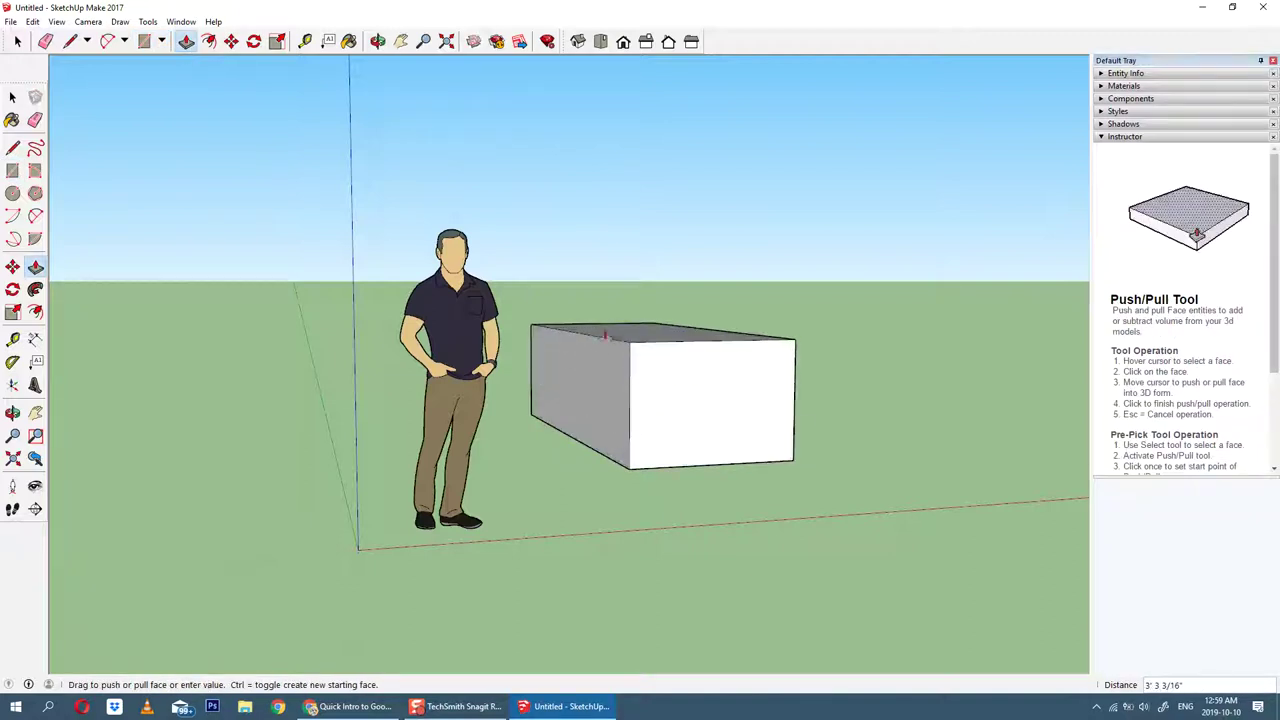
left_click(604, 335)
middle_click_drag(857, 369, 186, 299)
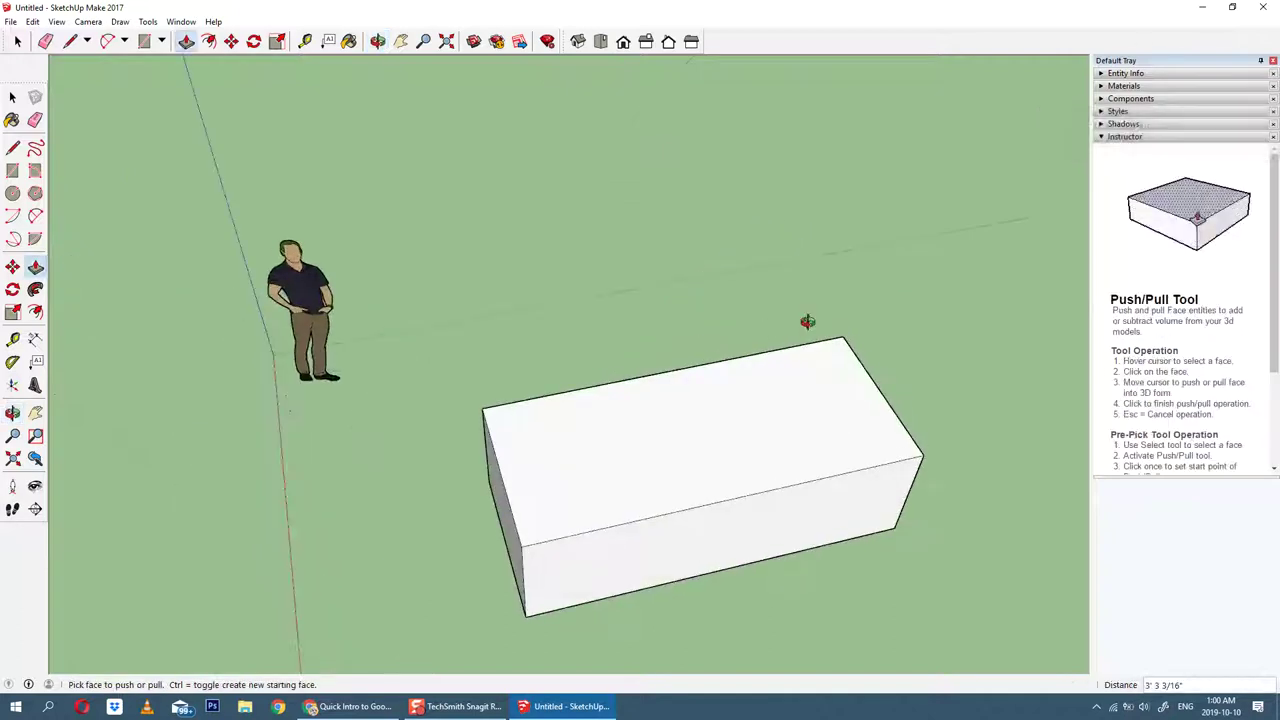
middle_click_drag(806, 323, 426, 169)
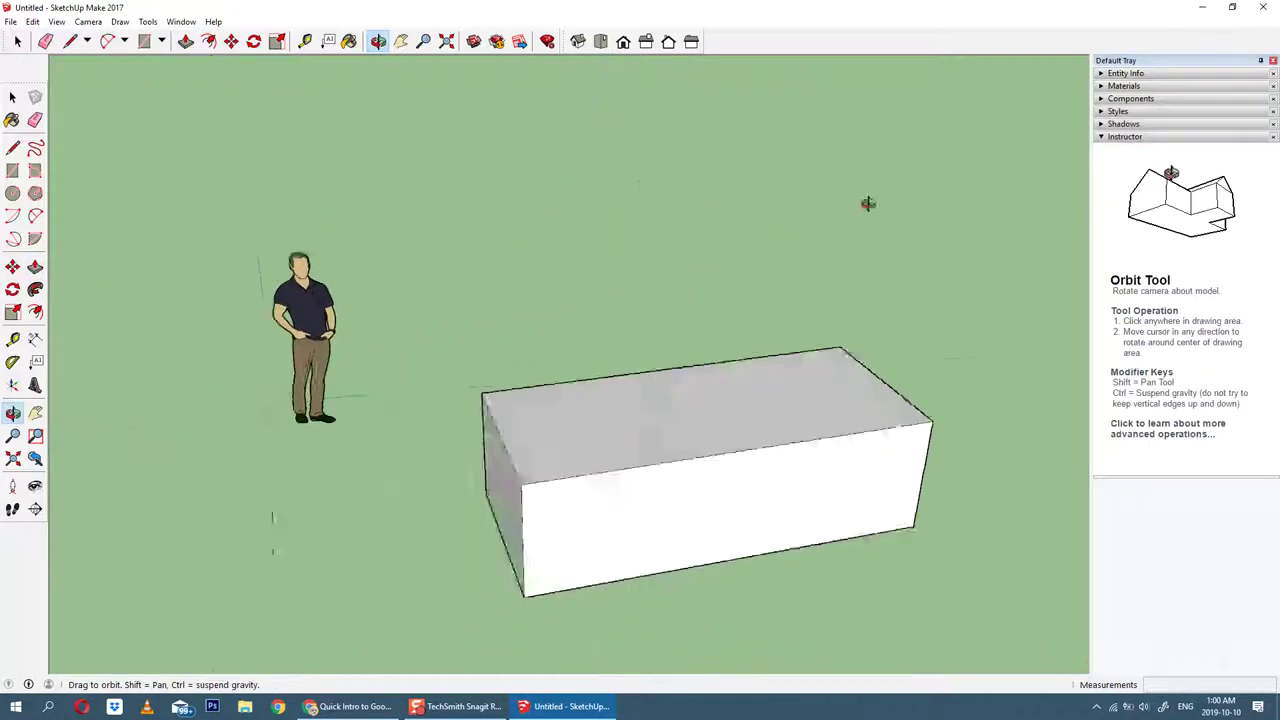
left_click_drag(868, 204, 324, 459)
key("p")
middle_click_drag(380, 464, 480, 360)
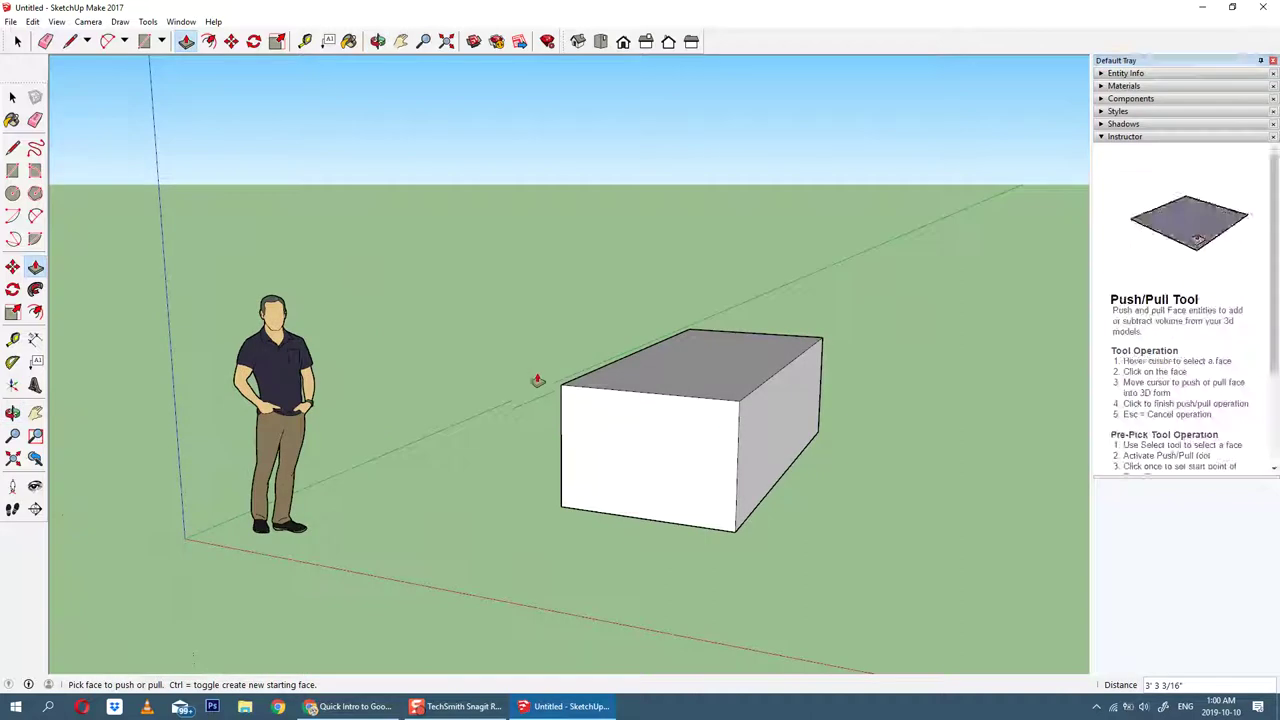
middle_click_drag(421, 421, 692, 448)
scroll(734, 449, "up", 3)
scroll(730, 462, "down", 3)
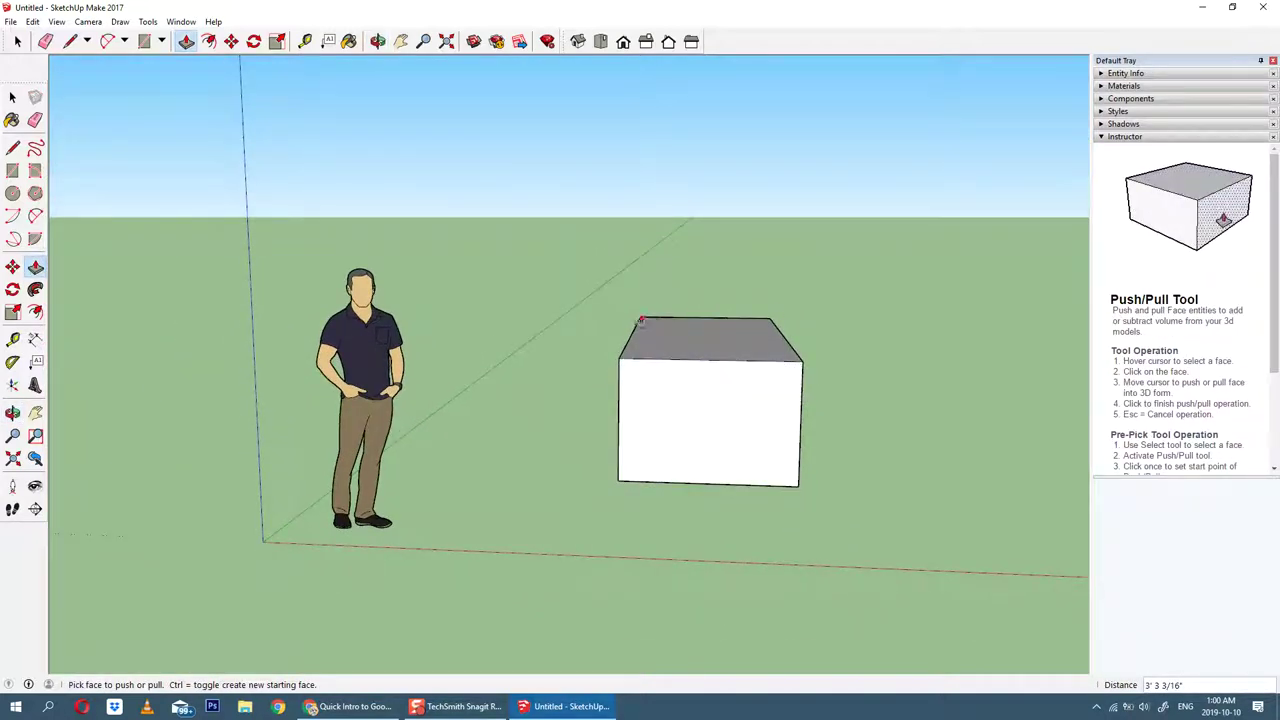
scroll(647, 325, "up", 6)
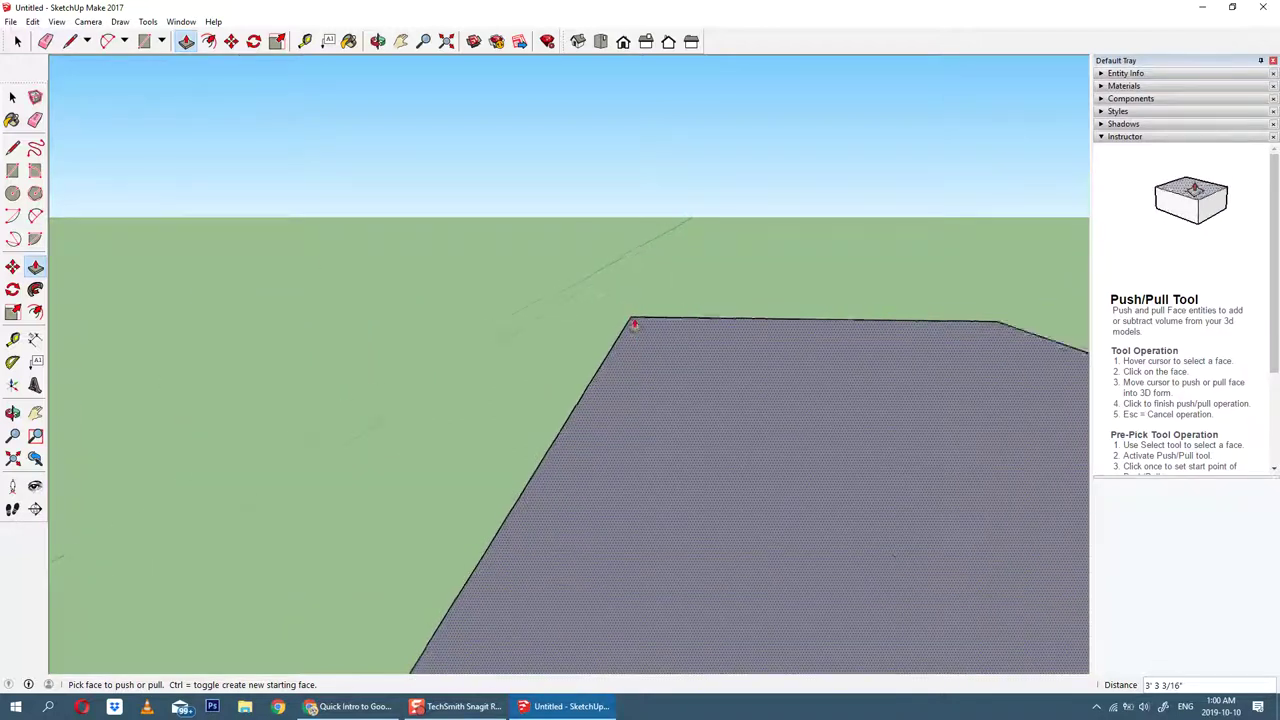
scroll(634, 325, "down", 6)
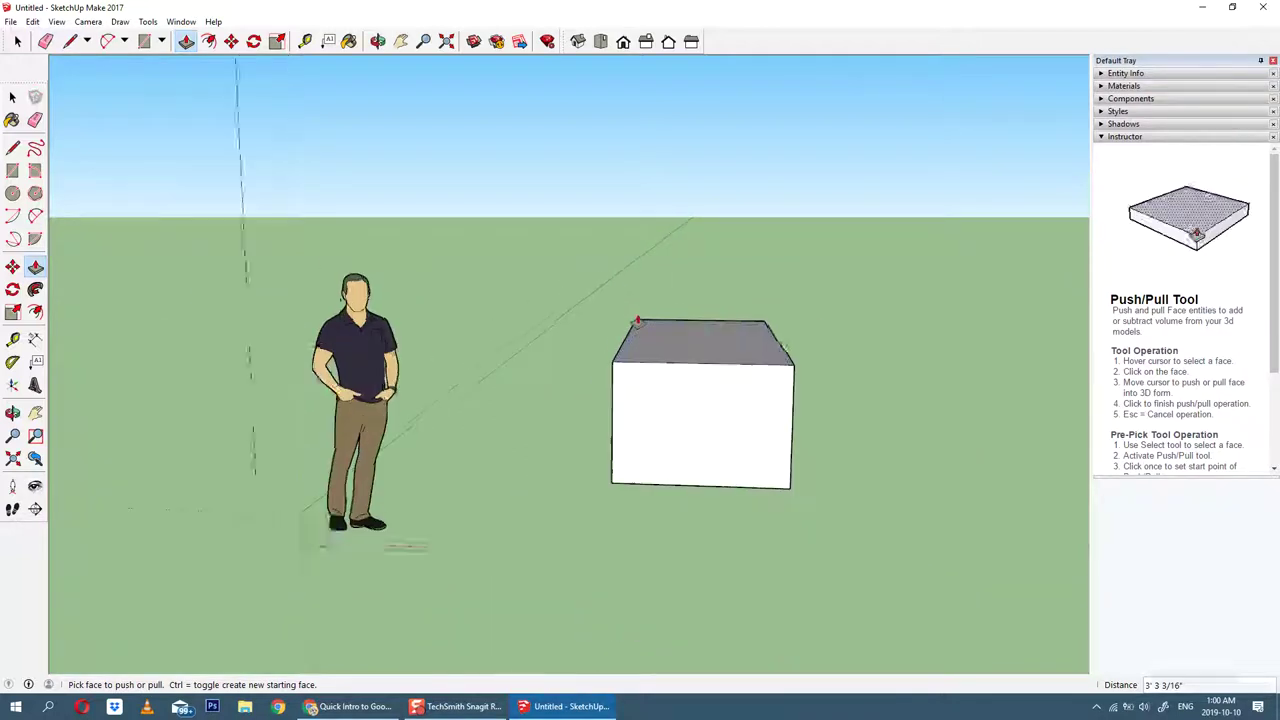
scroll(637, 322, "up", 5)
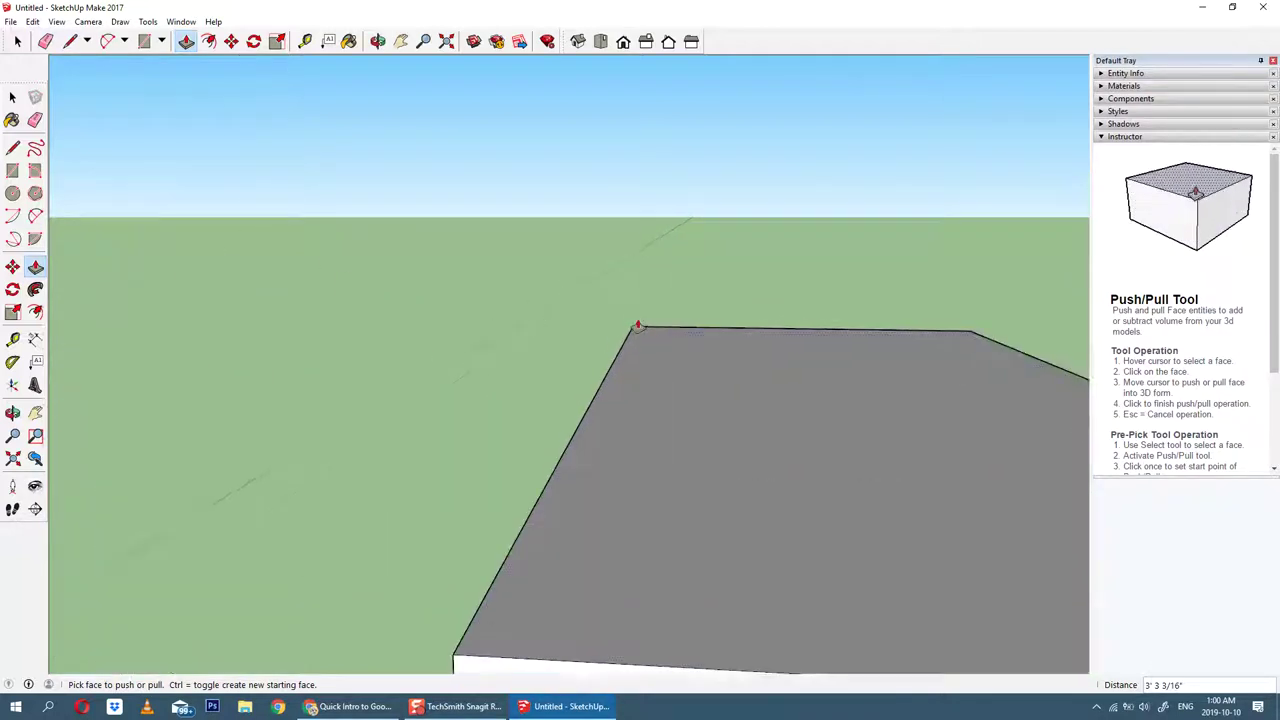
scroll(640, 335, "down", 5)
scroll(691, 473, "up", 3)
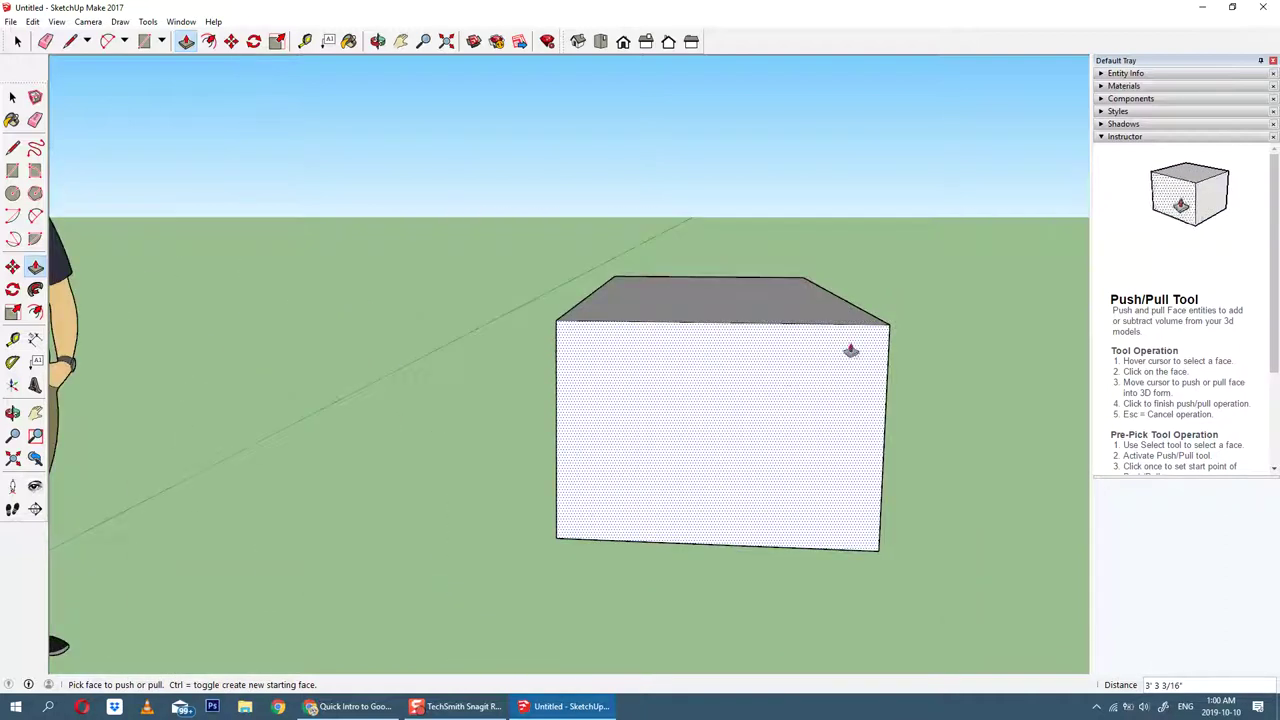
scroll(868, 340, "down", 1)
scroll(891, 340, "up", 3)
scroll(900, 309, "down", 3)
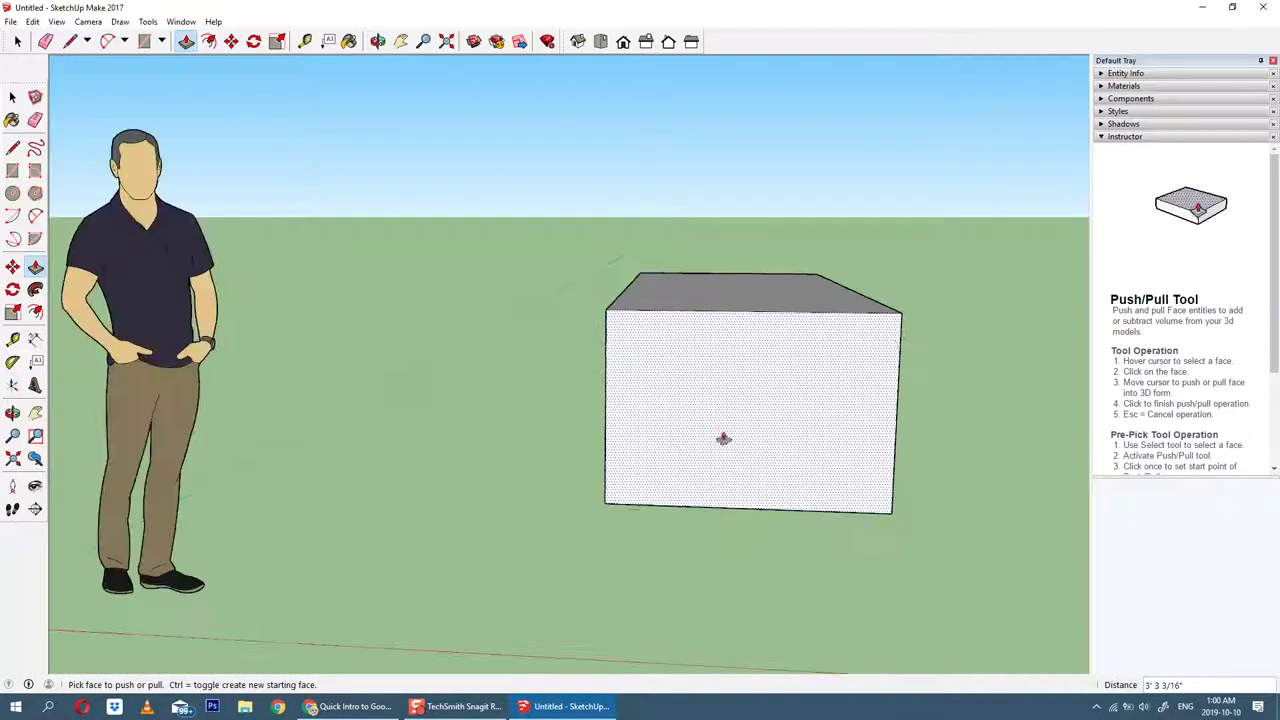
scroll(621, 490, "up", 3)
scroll(621, 490, "down", 5)
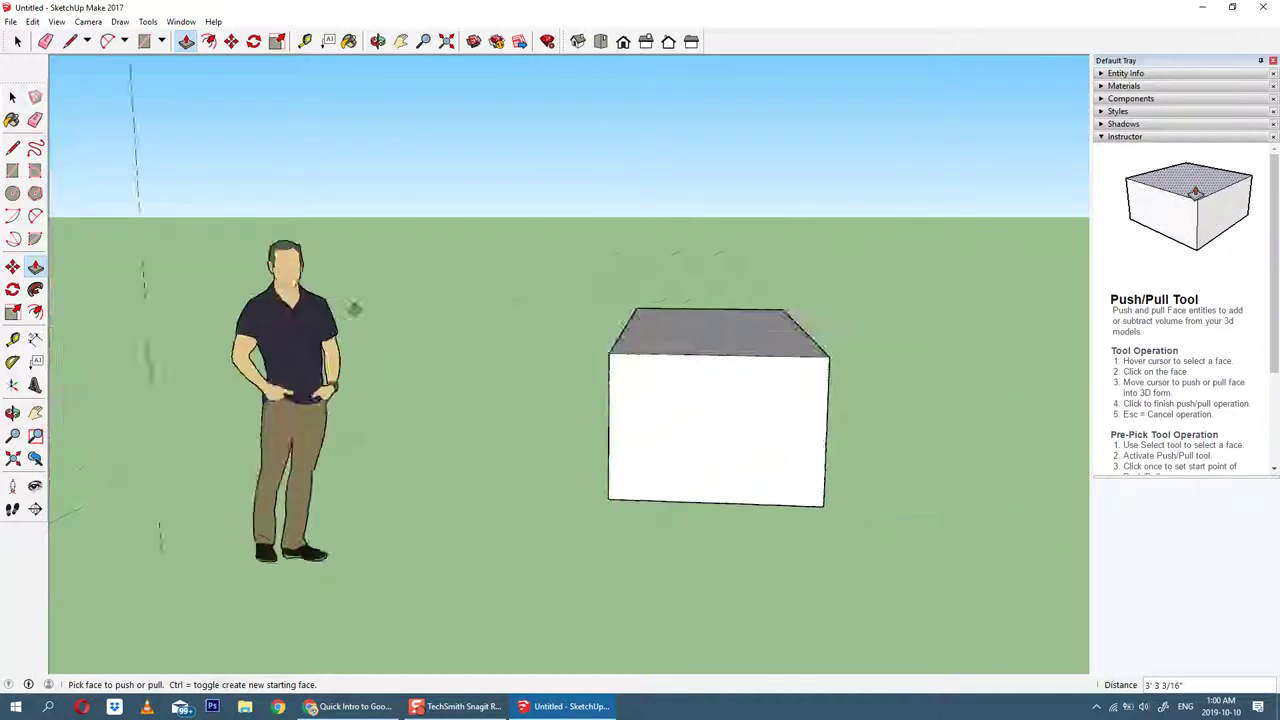
scroll(283, 268, "up", 4)
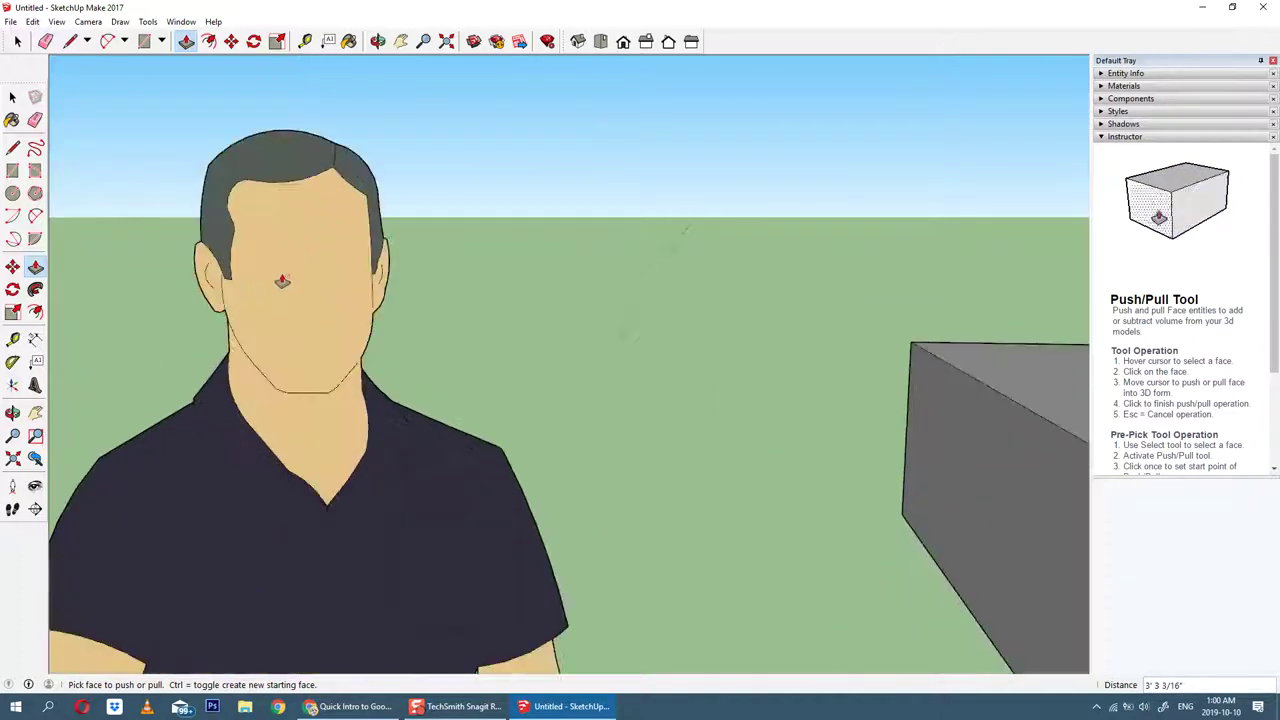
scroll(286, 283, "down", 1)
scroll(298, 303, "down", 5)
middle_click_drag(397, 437, 663, 452)
left_click_drag(663, 452, 459, 464)
middle_click_drag(423, 451, 584, 437)
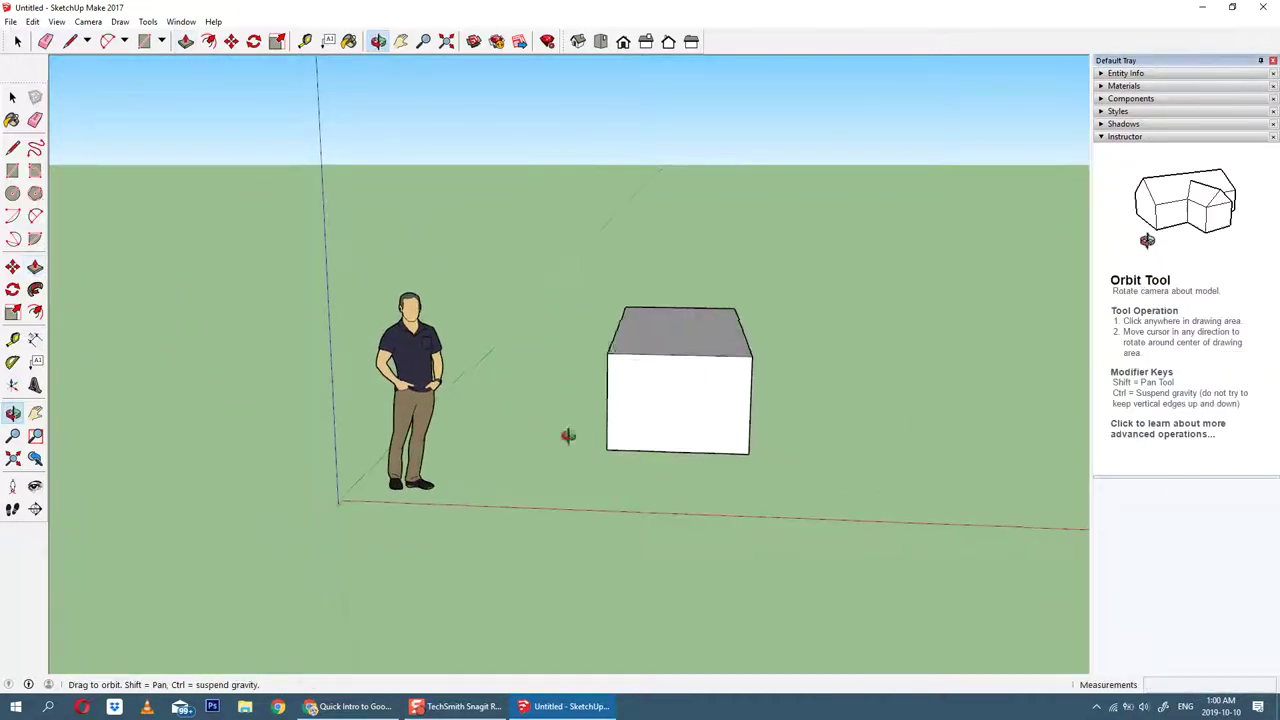